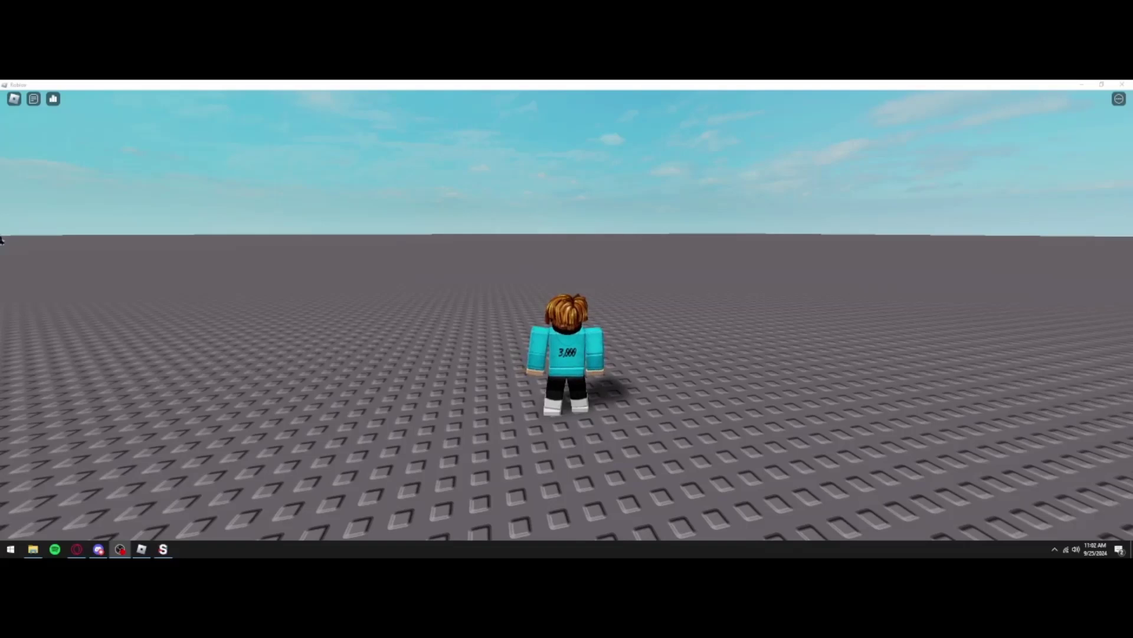
Bring Synapse Z over the running Roblox game, try to attach it, and dismiss the error dialogs
key(alt+Tab)
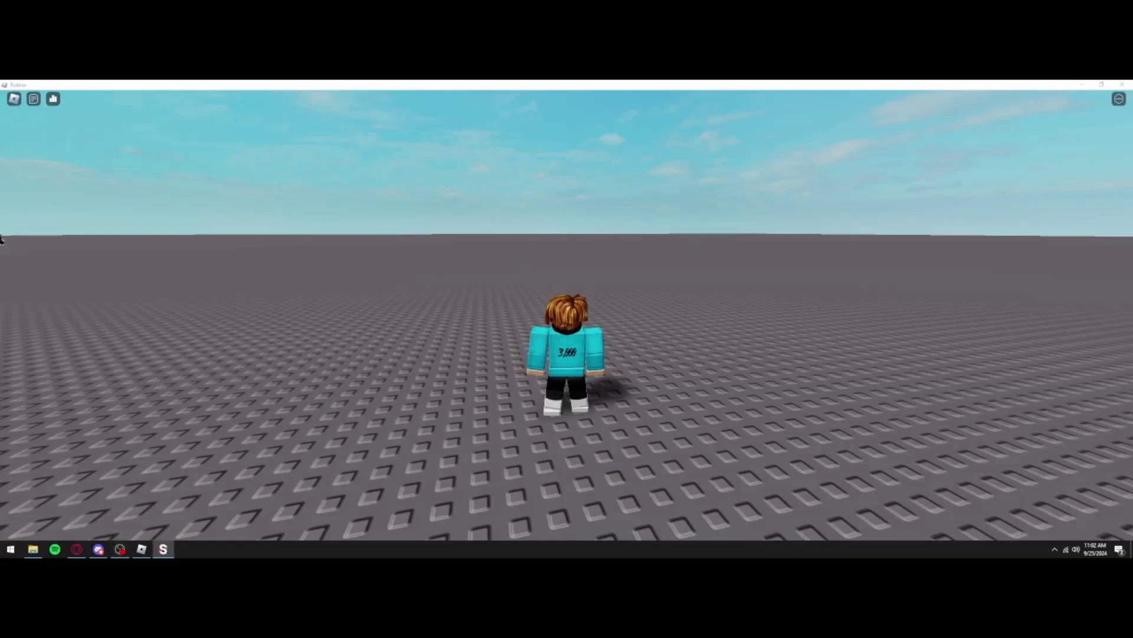
drag(1132, 271, 742, 170)
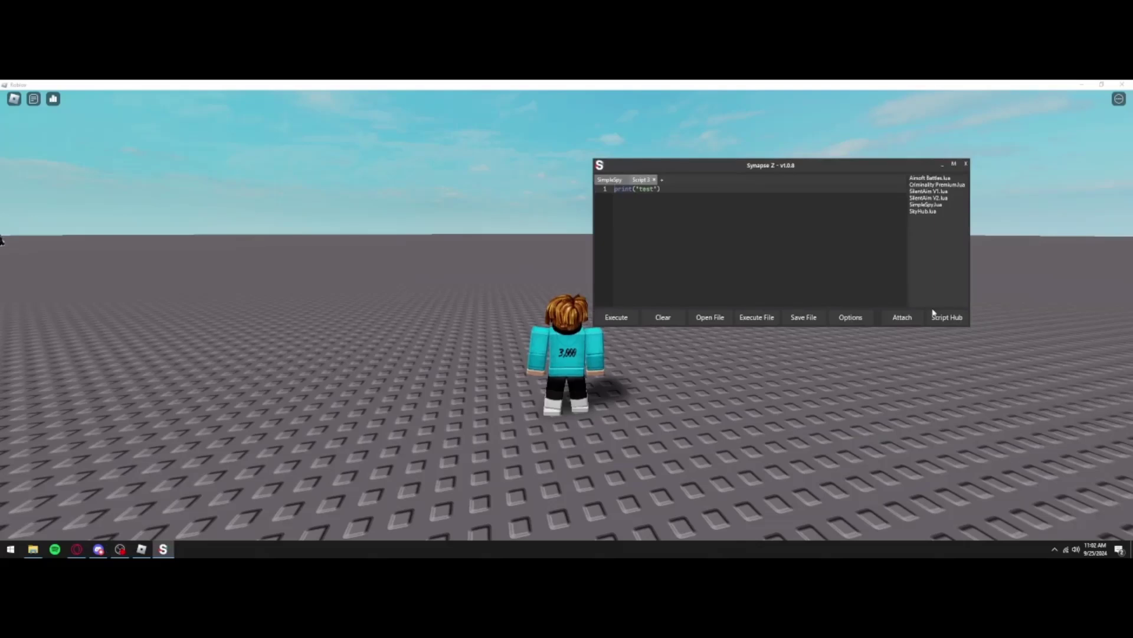
drag(894, 164, 802, 137)
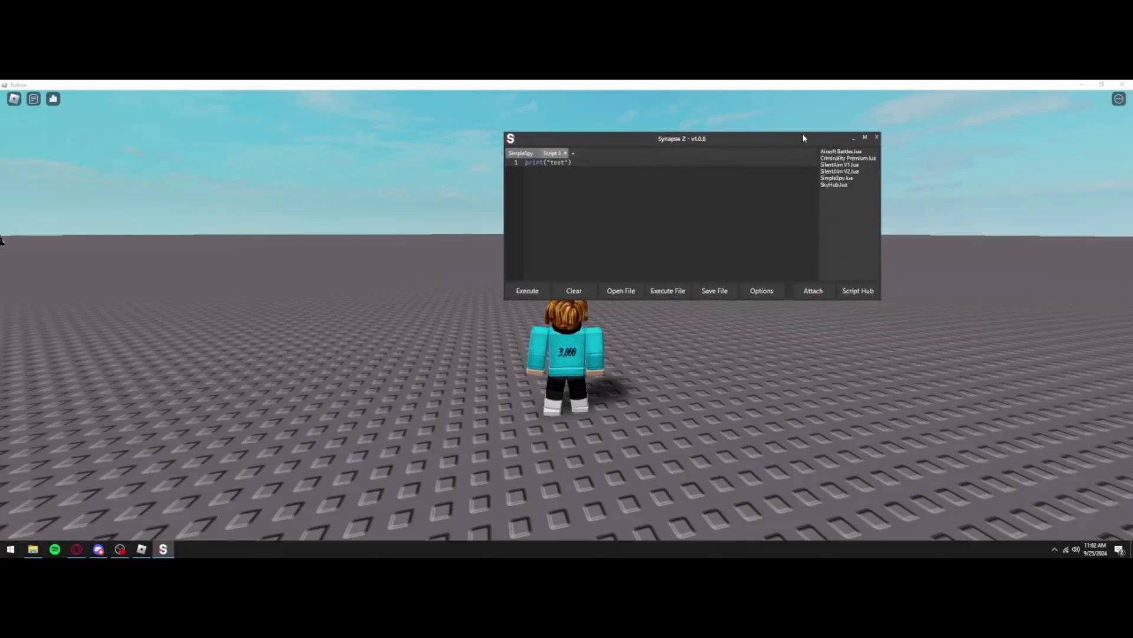
click(813, 291)
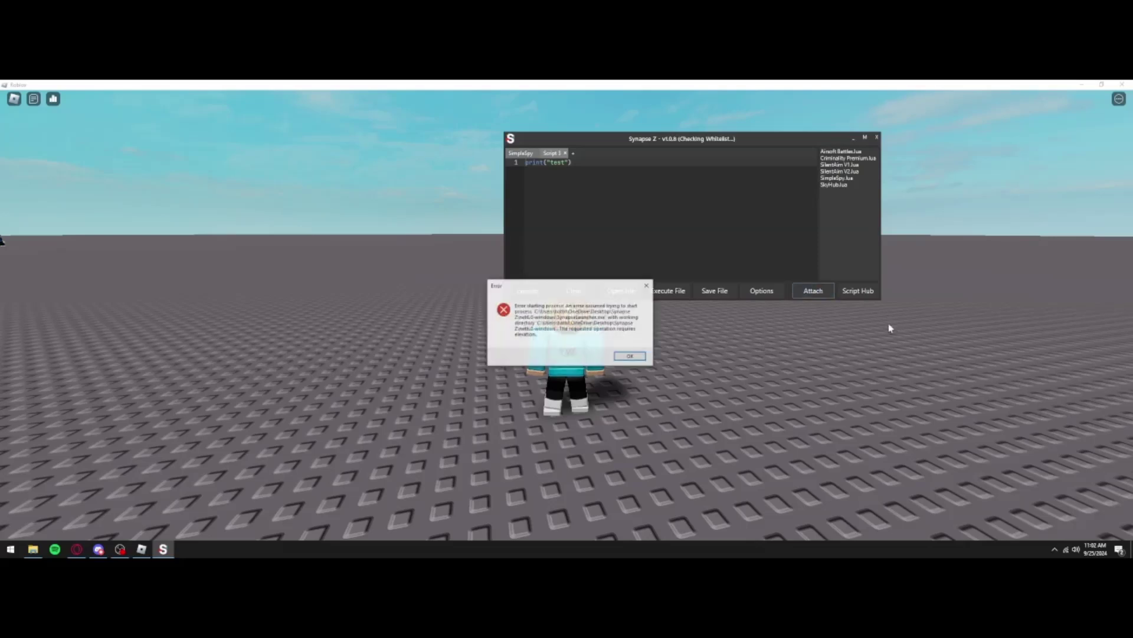
click(620, 355)
click(606, 344)
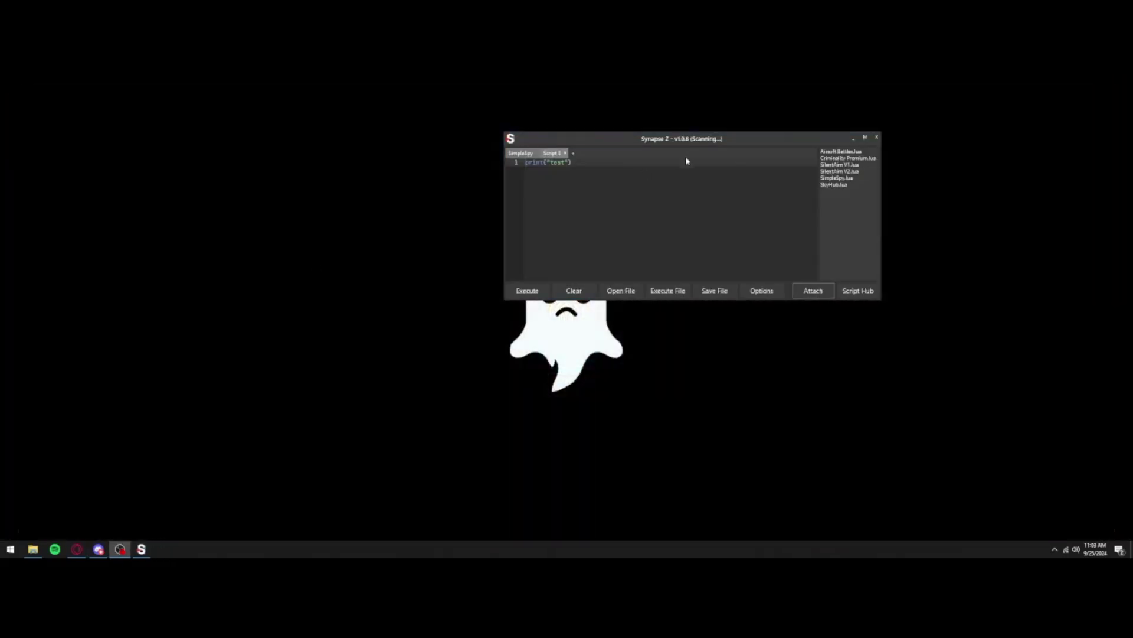
Close Synapse Z and confirm the exit
click(876, 137)
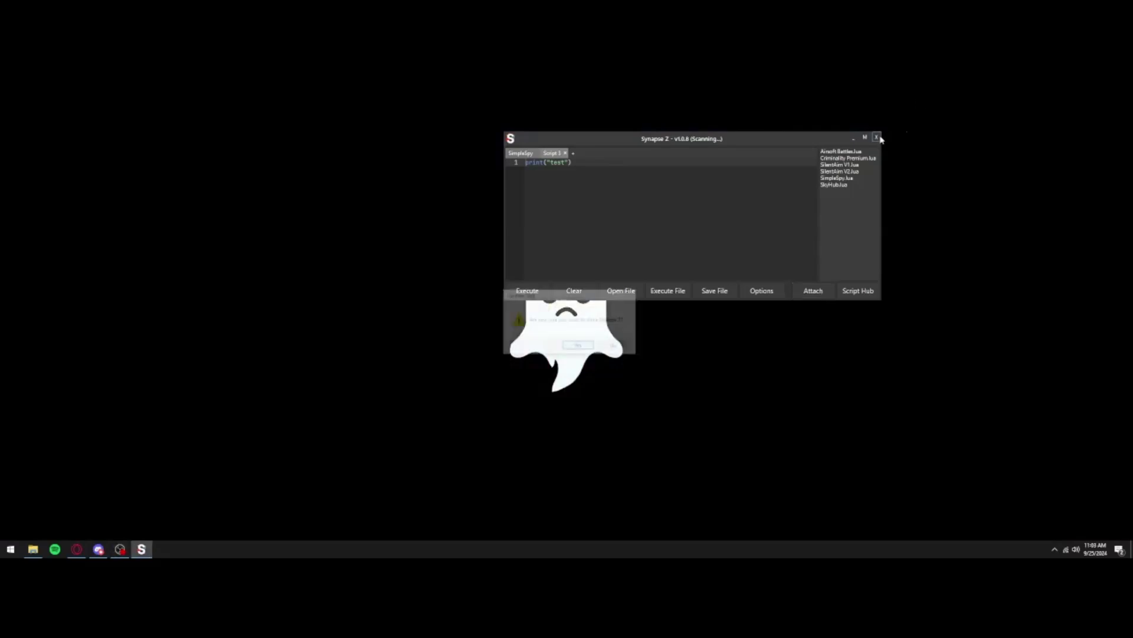
click(582, 347)
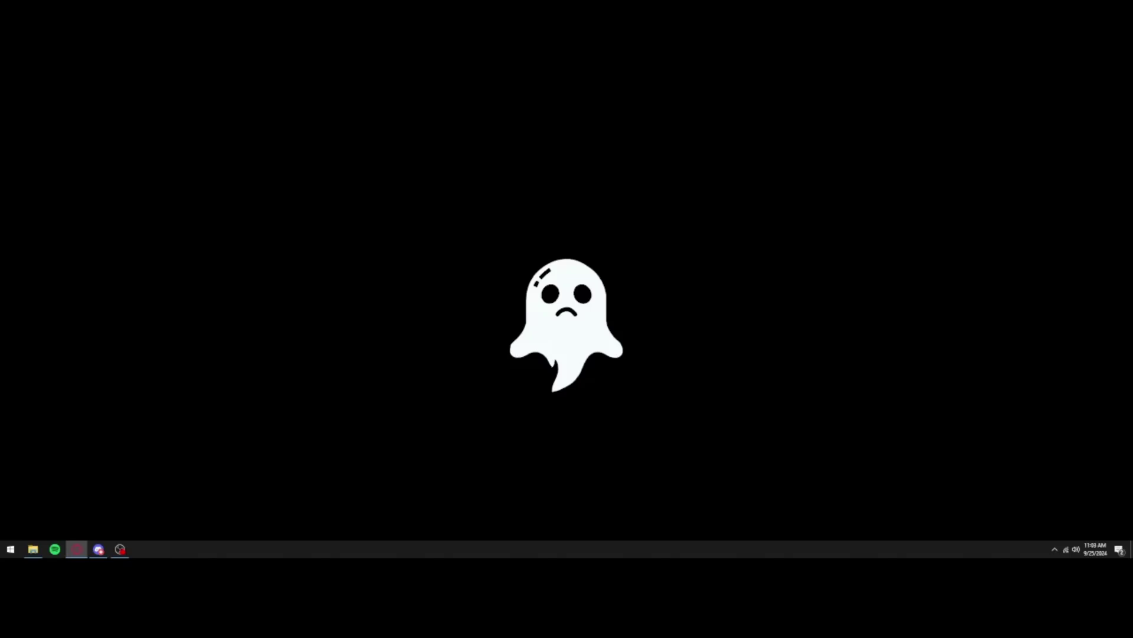
Switch to the Bloxstrap website in the browser and download and save the Bloxstrap-v2.7.0.exe installer
click(76, 549)
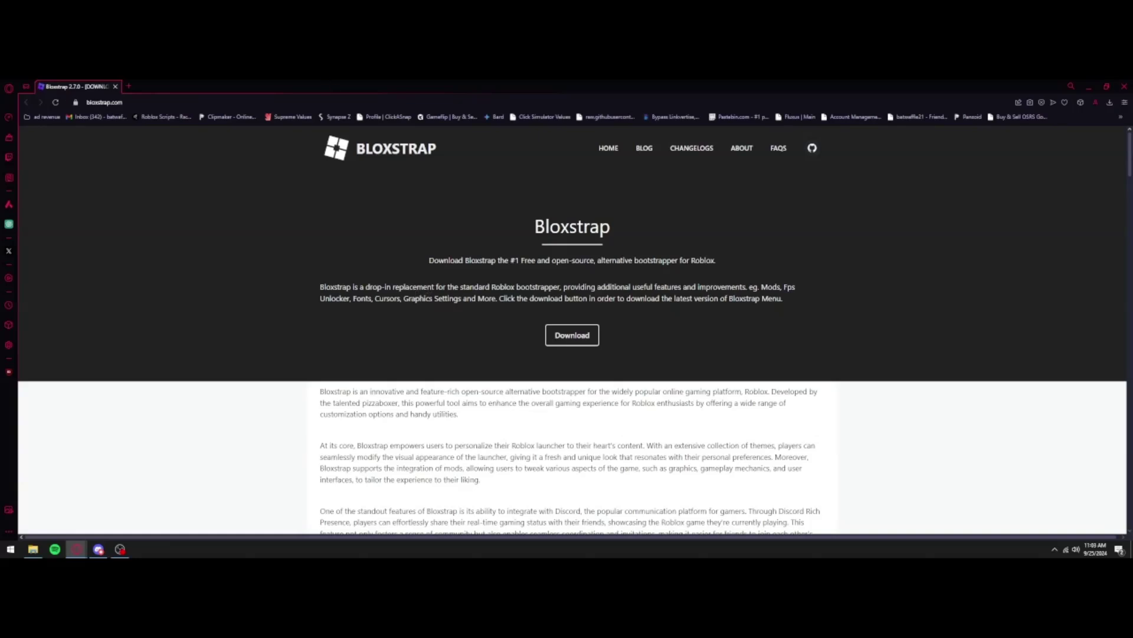
scroll(551, 283, down, 2)
scroll(498, 294, up, 2)
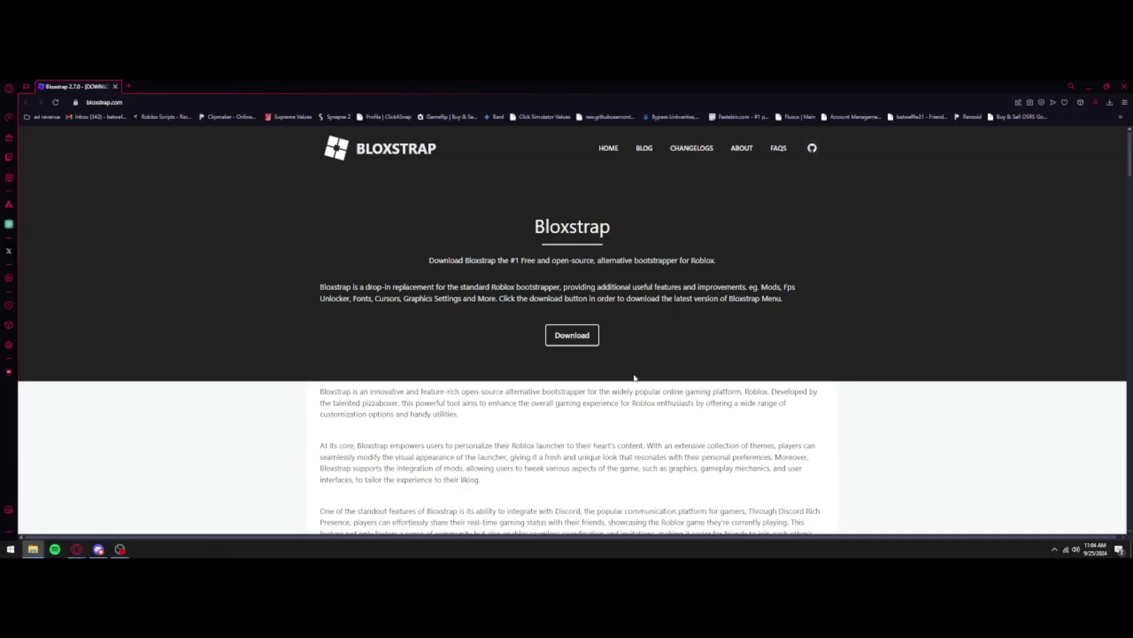
click(572, 334)
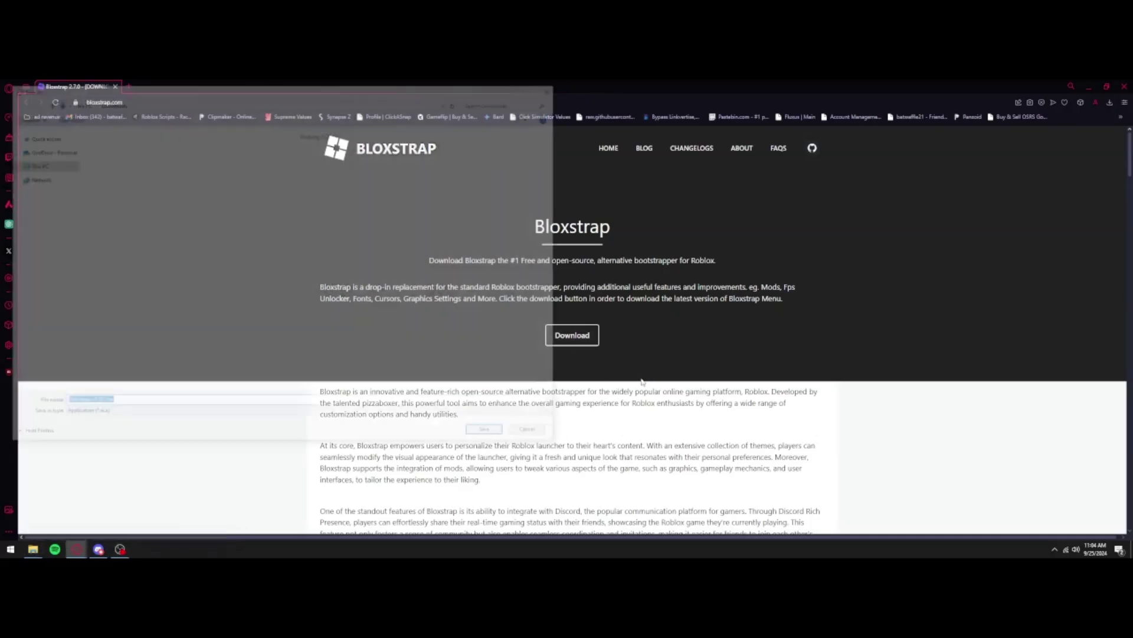
click(487, 430)
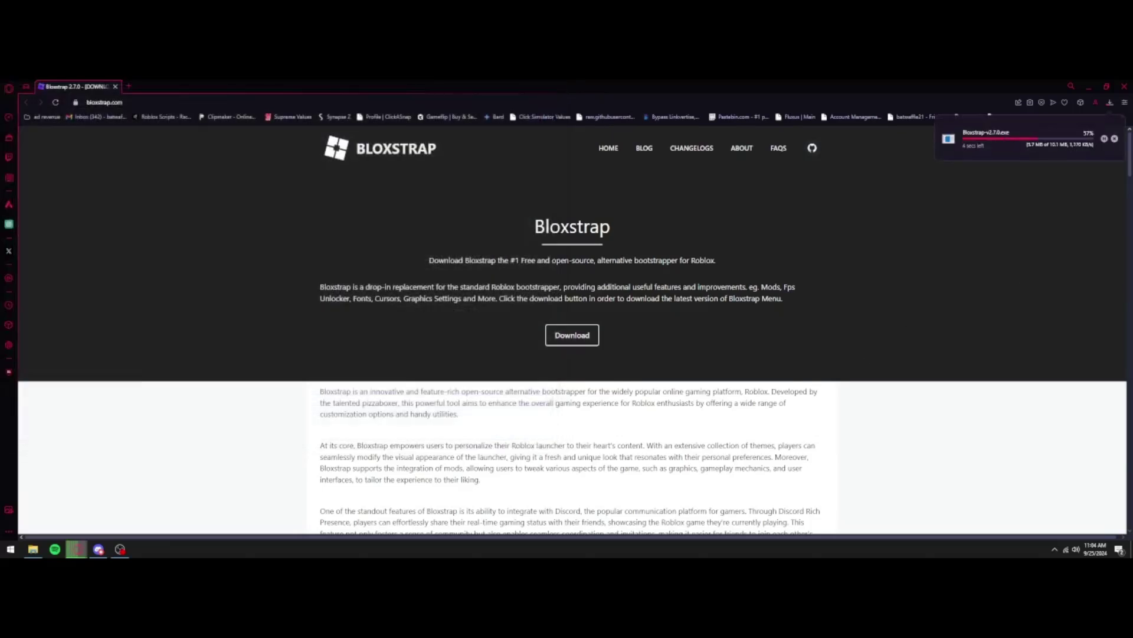
Run the downloaded Bloxstrap-v2.7.0.exe and keep System default as the installation language
click(1111, 102)
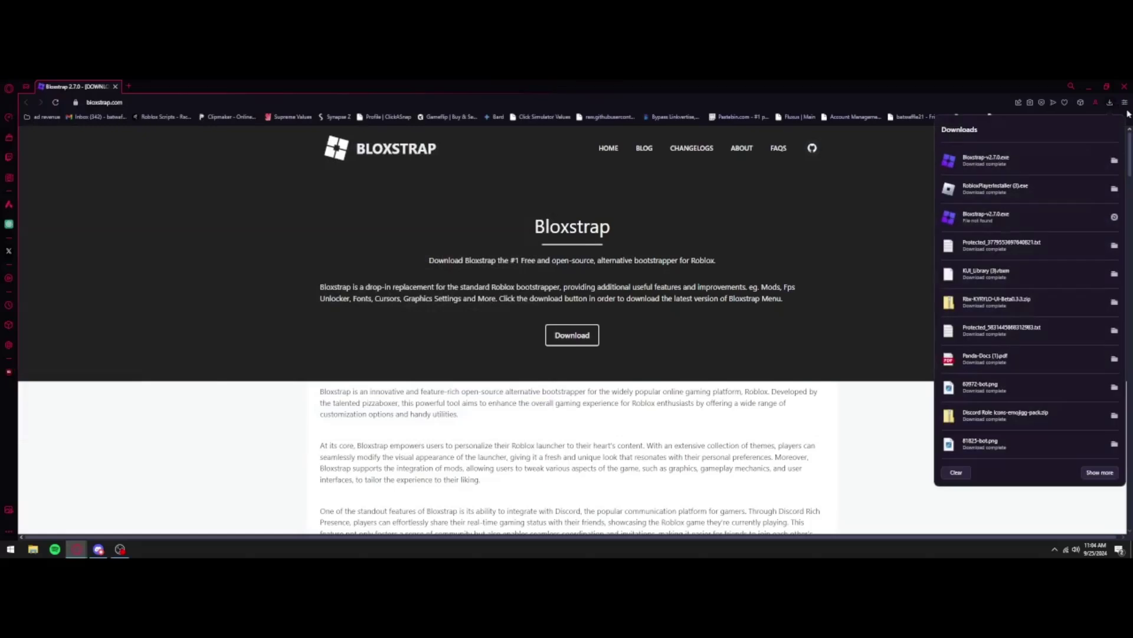
click(1060, 164)
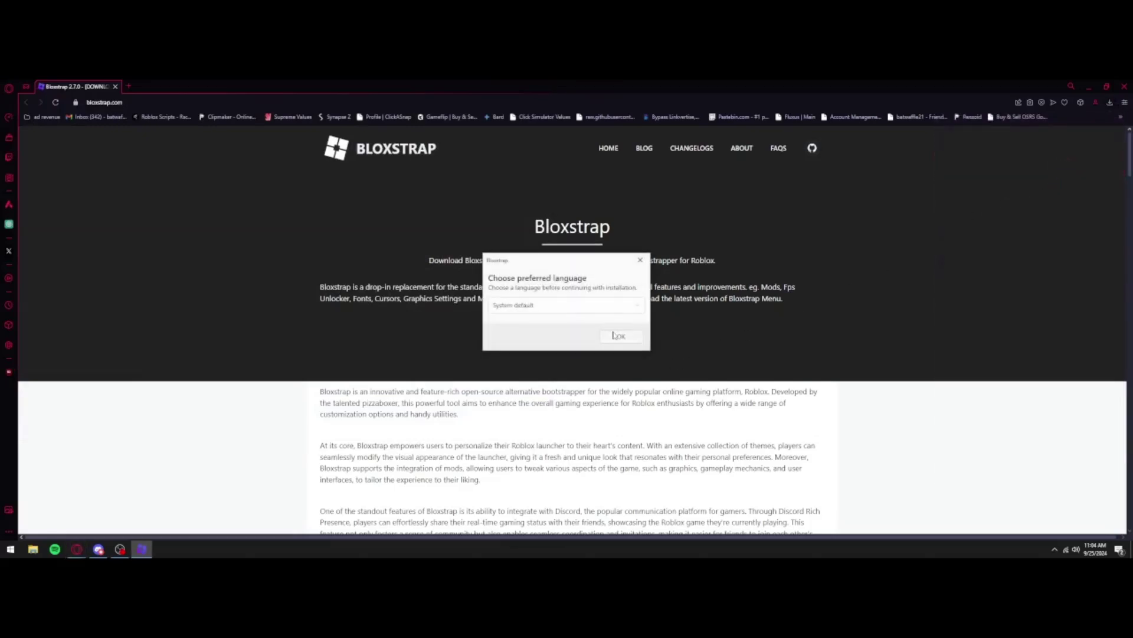
click(598, 307)
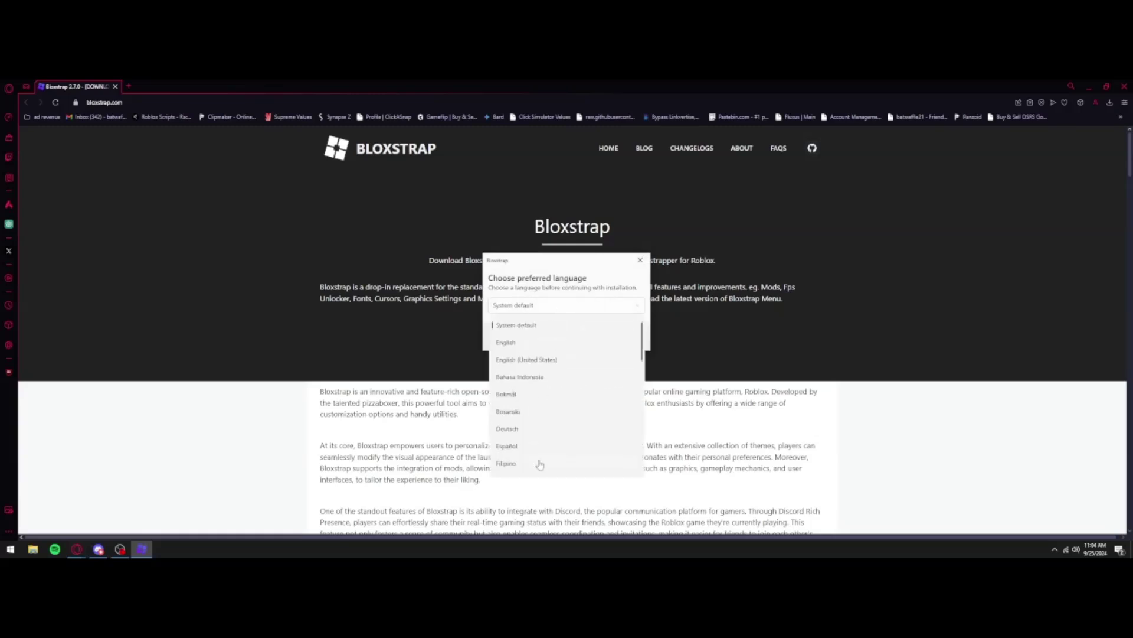
click(544, 325)
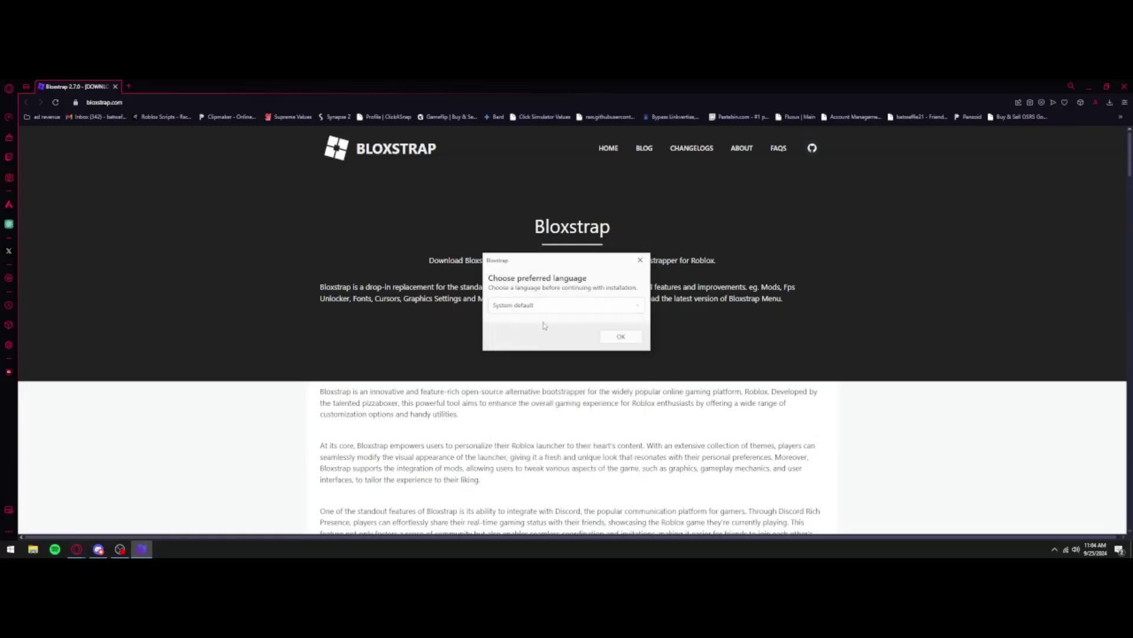
click(604, 339)
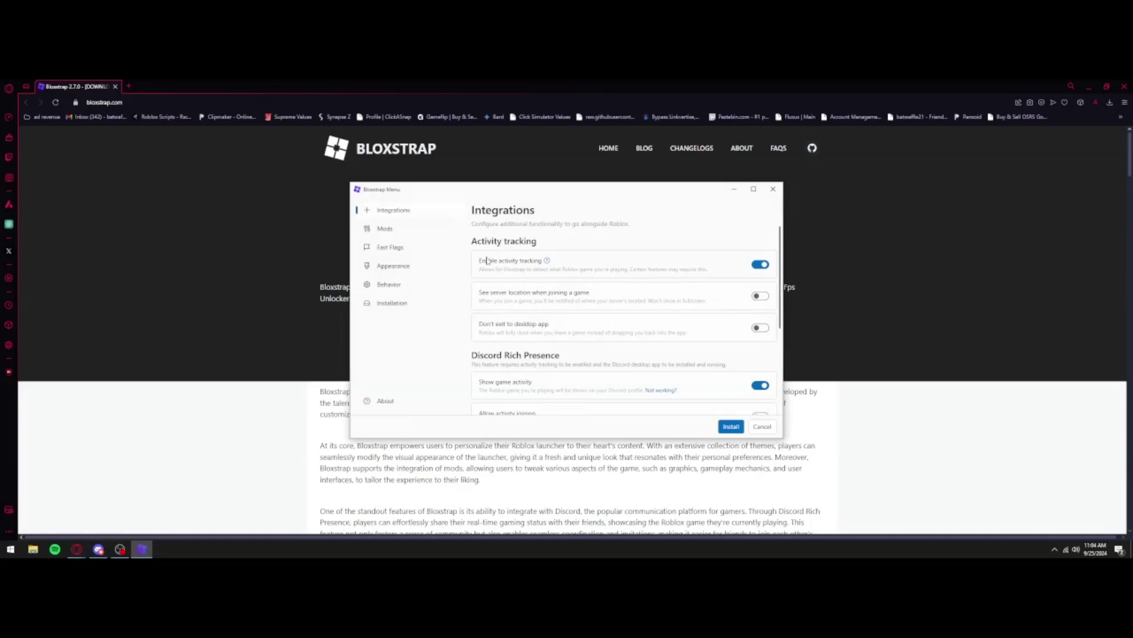
Review the Integrations settings of the Bloxstrap Menu, from activity tracking through Custom Integrations
drag(532, 199, 607, 207)
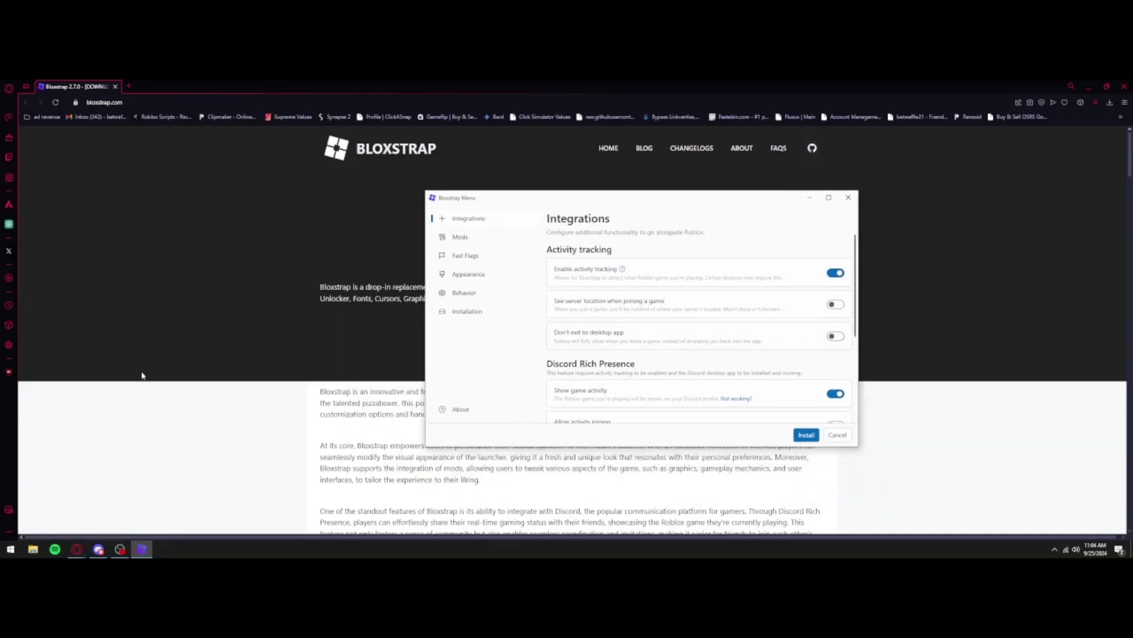
scroll(737, 295, down, 5)
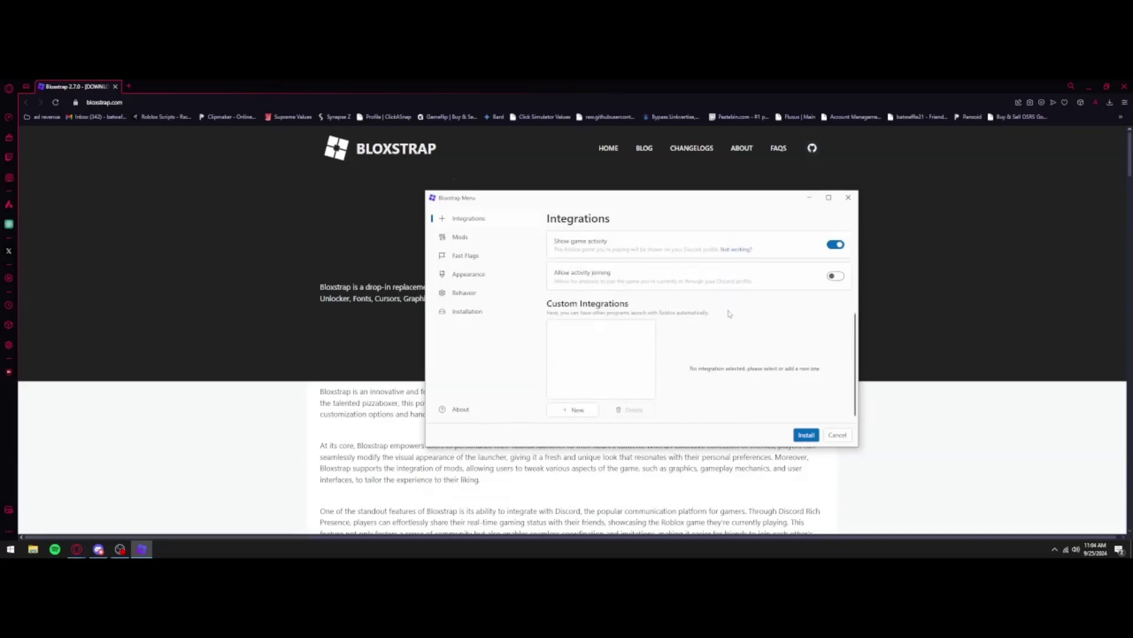
scroll(758, 349, up, 3)
scroll(759, 349, down, 2)
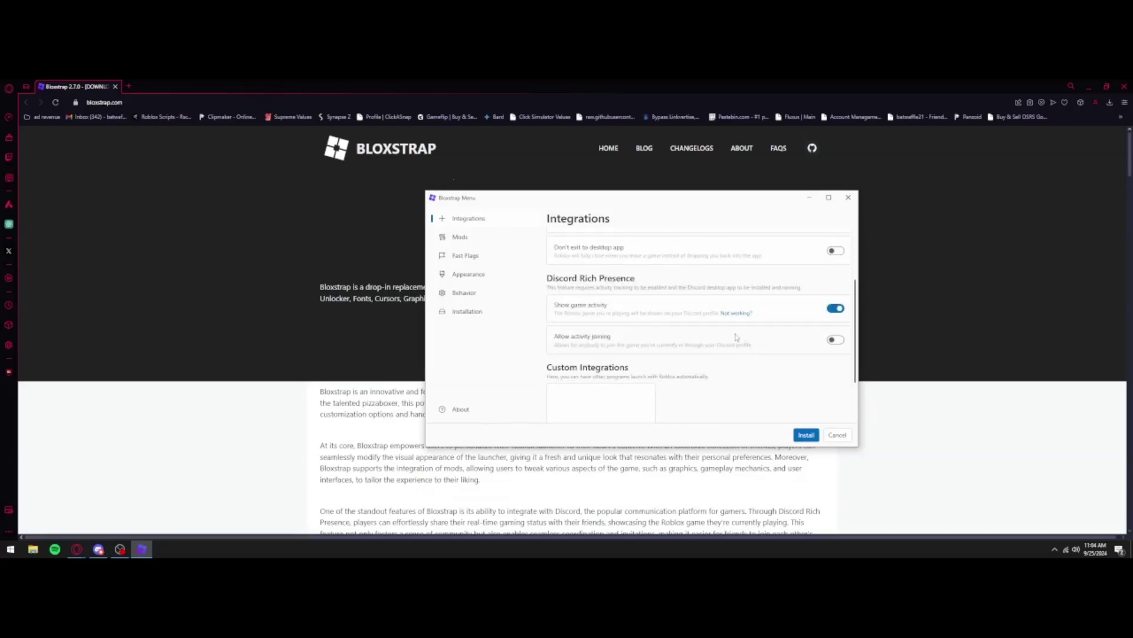
scroll(750, 345, up, 3)
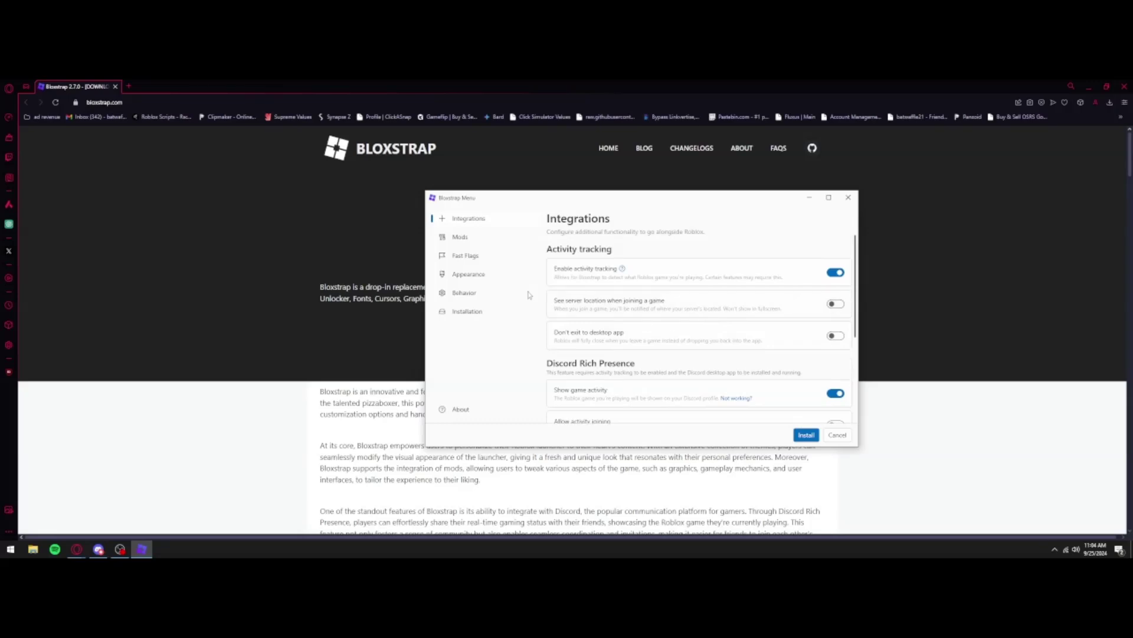
Review the Mods settings and enable the Disable fullscreen optimizations option
click(476, 240)
scroll(561, 308, down, 1)
scroll(561, 307, down, 2)
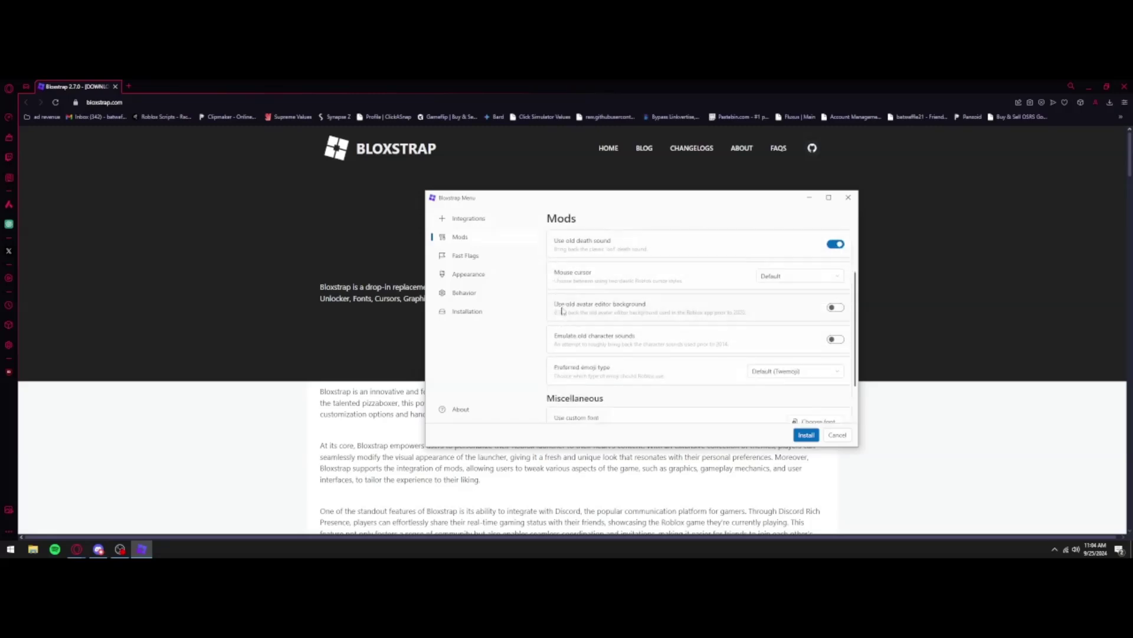
scroll(562, 313, up, 2)
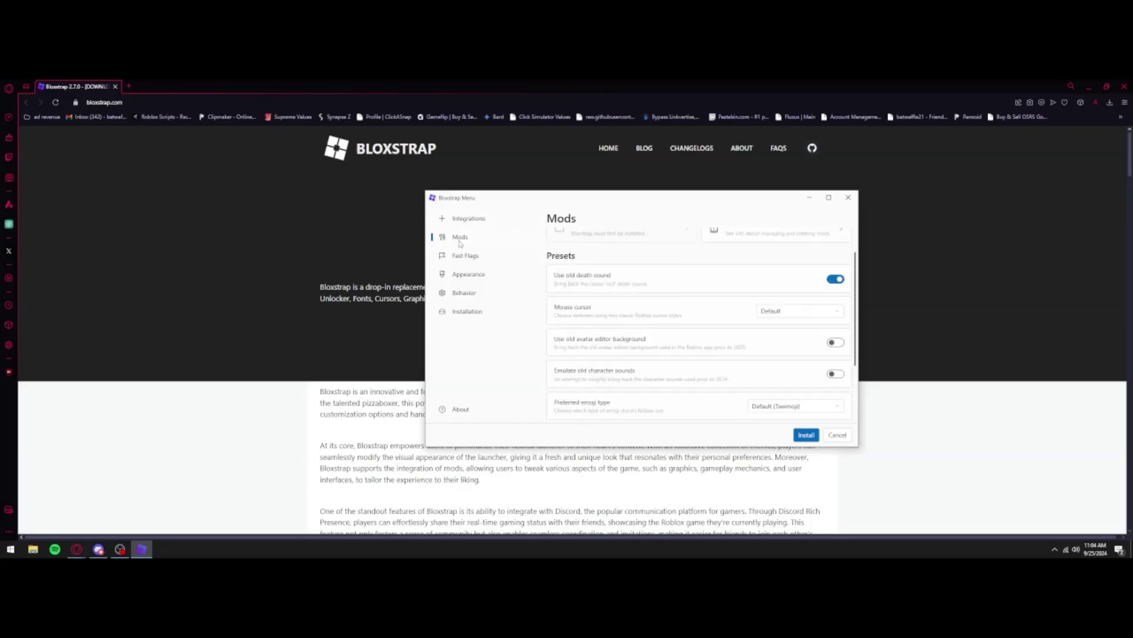
scroll(759, 354, up, 1)
scroll(755, 354, down, 3)
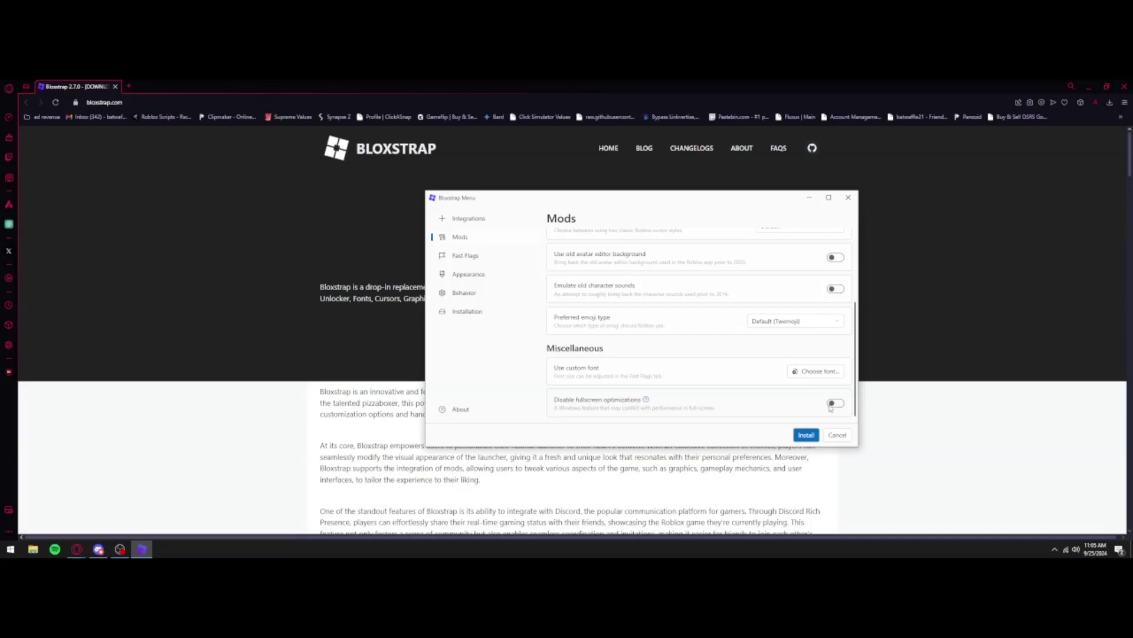
click(831, 406)
Enable the old avatar editor background in the Mods presets, and switch Emulate old character sounds on and back off
scroll(588, 313, up, 1)
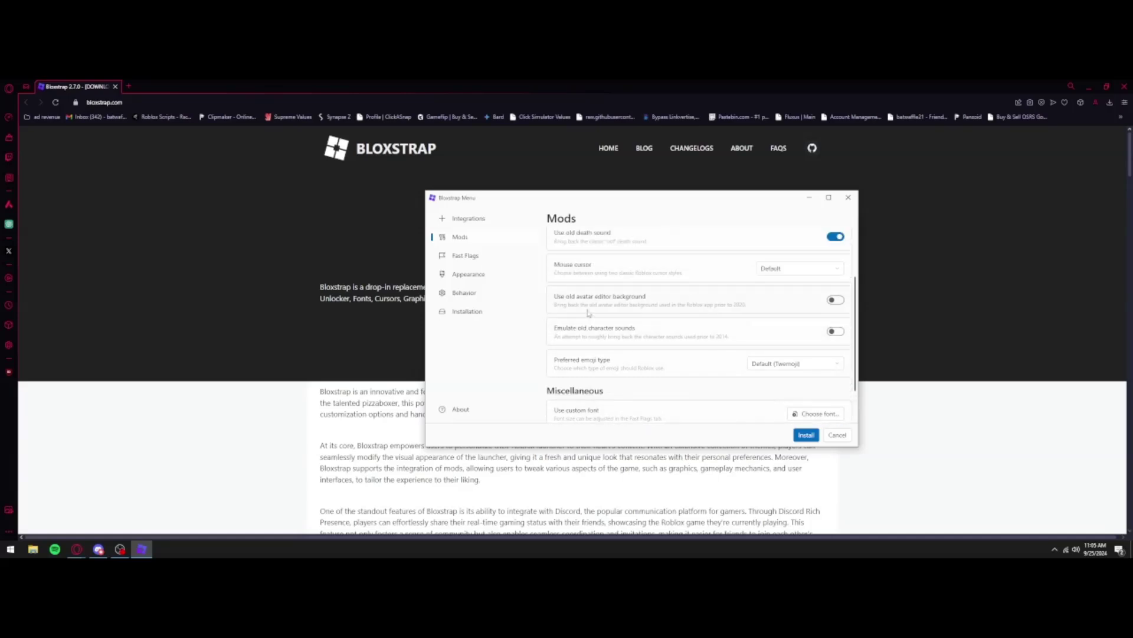
scroll(631, 353, up, 1)
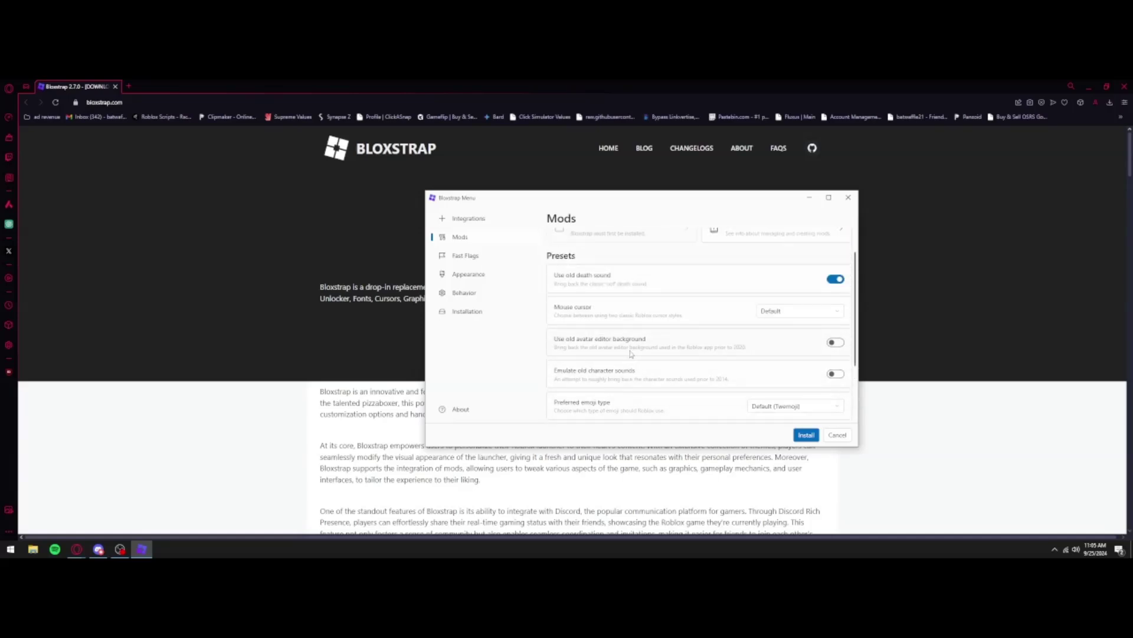
click(834, 374)
click(837, 344)
scroll(783, 367, down, 1)
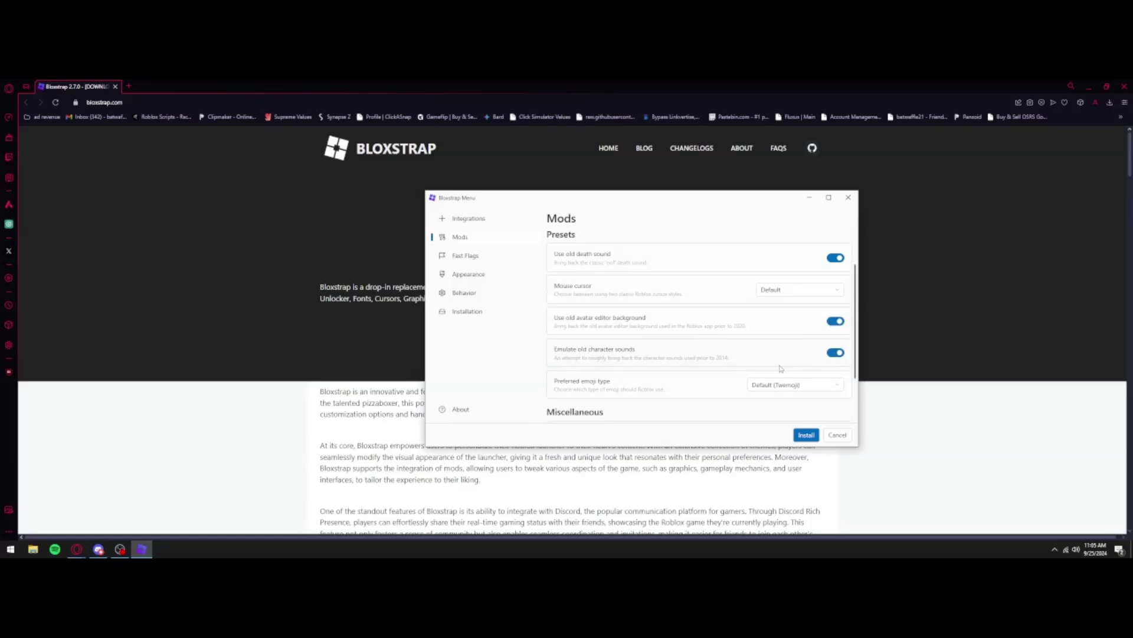
click(834, 353)
Check the available choices for the preferred emoji type, keeping Default (Twemoji)
scroll(610, 321, down, 2)
scroll(765, 314, down, 1)
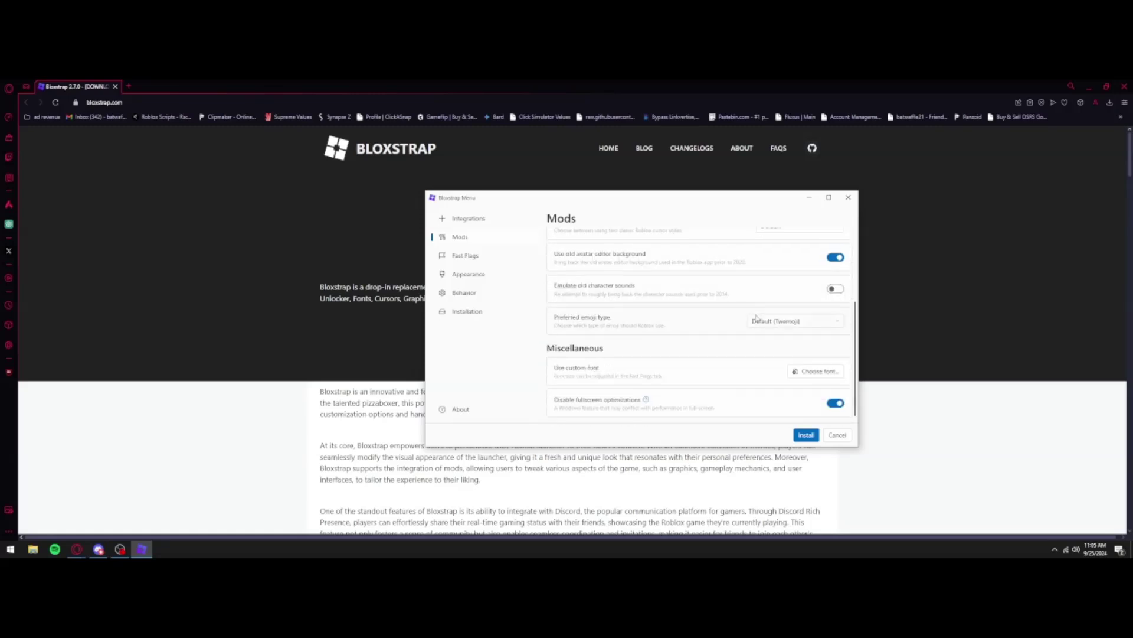
click(818, 327)
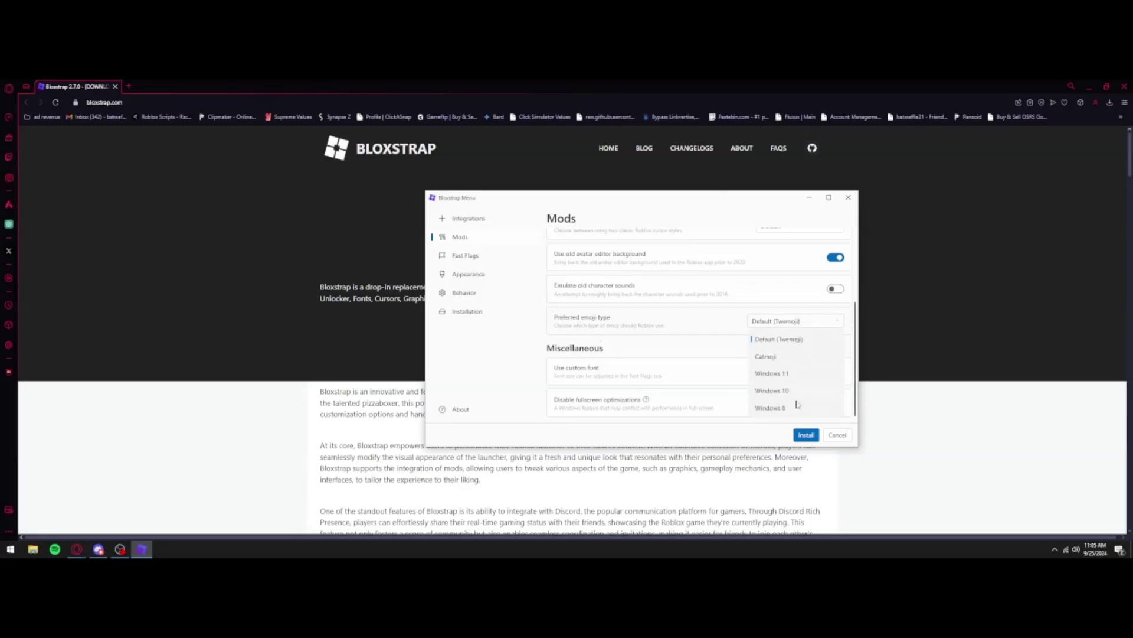
click(808, 323)
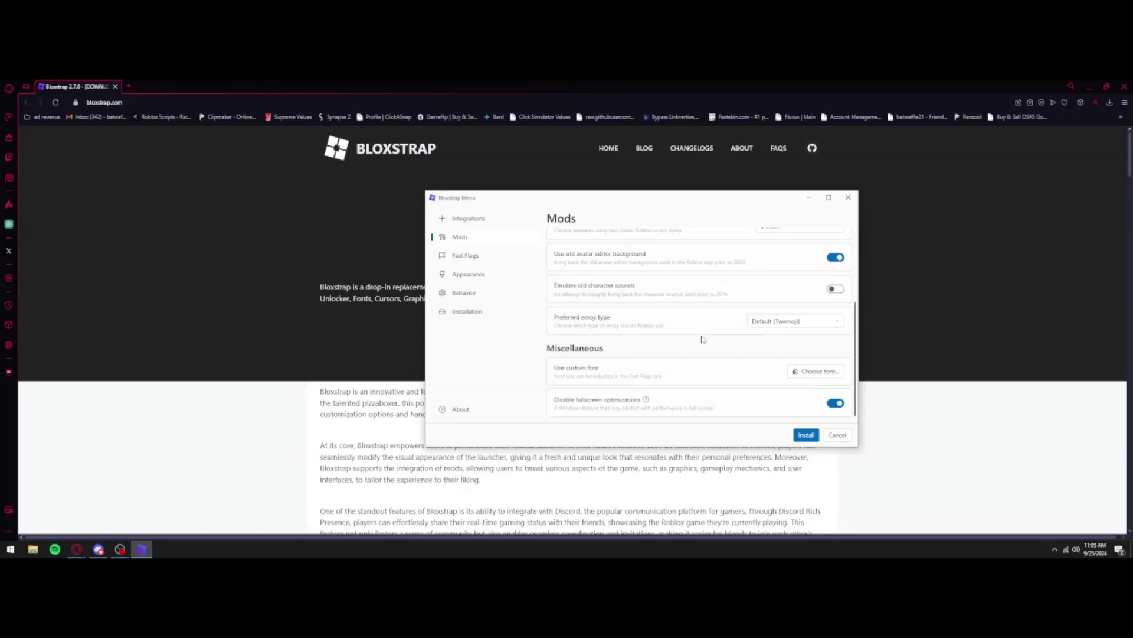
Install Bloxstrap with the chosen settings, continuing past the Before you install page
scroll(683, 337, up, 3)
scroll(628, 328, down, 3)
click(798, 437)
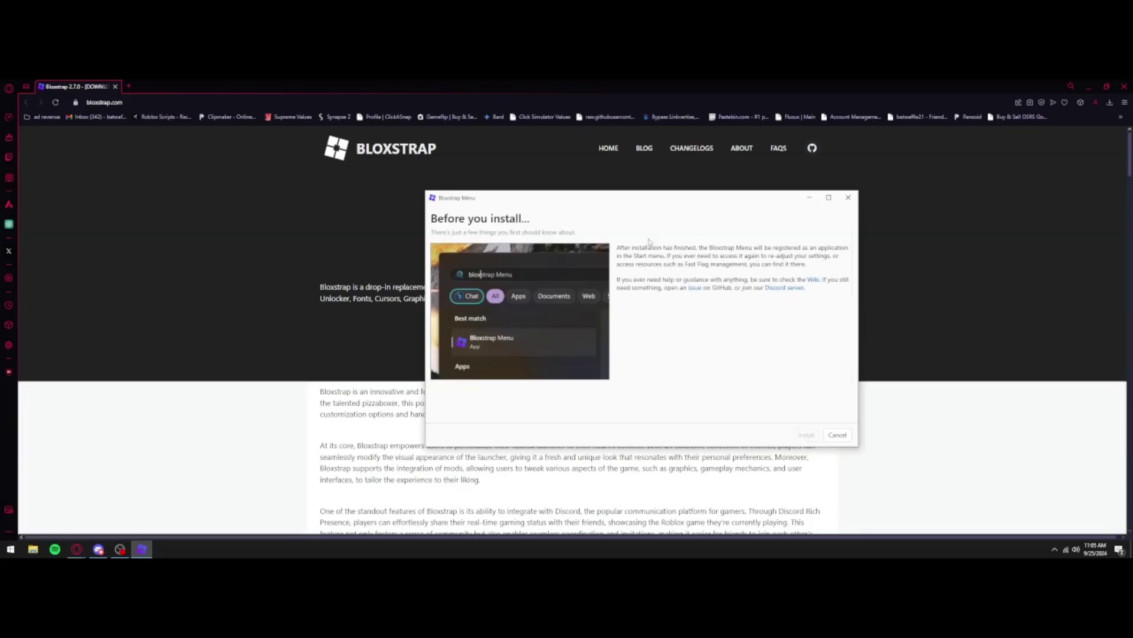
click(806, 435)
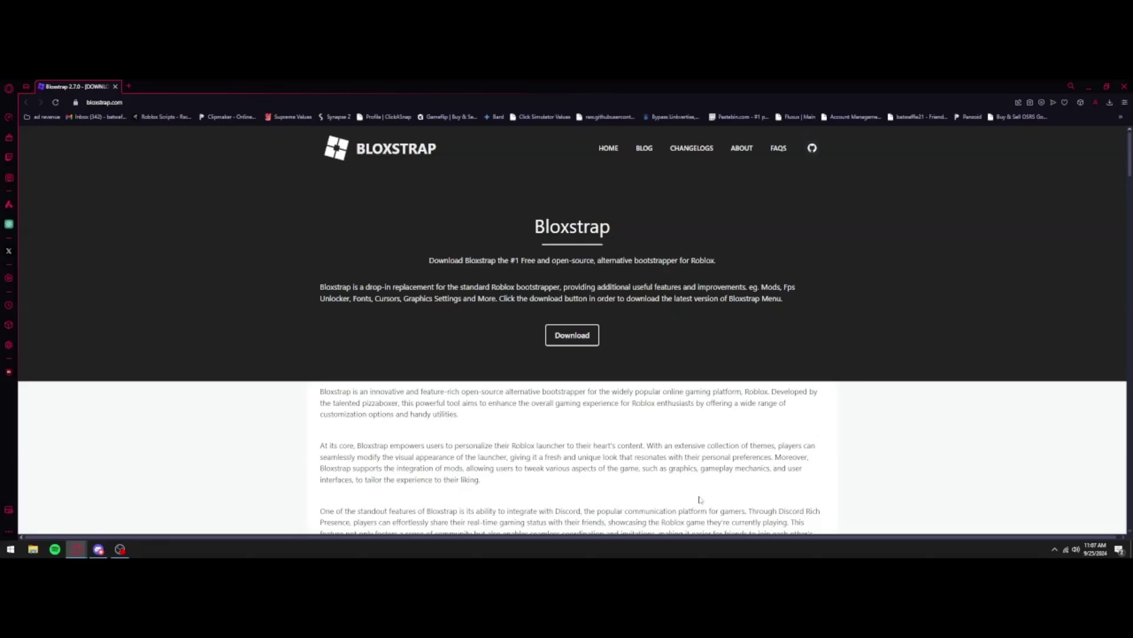
Search Windows for "play roblox", launch the Play Roblox app, and browse its Home page
key(super)
text(play roblox)
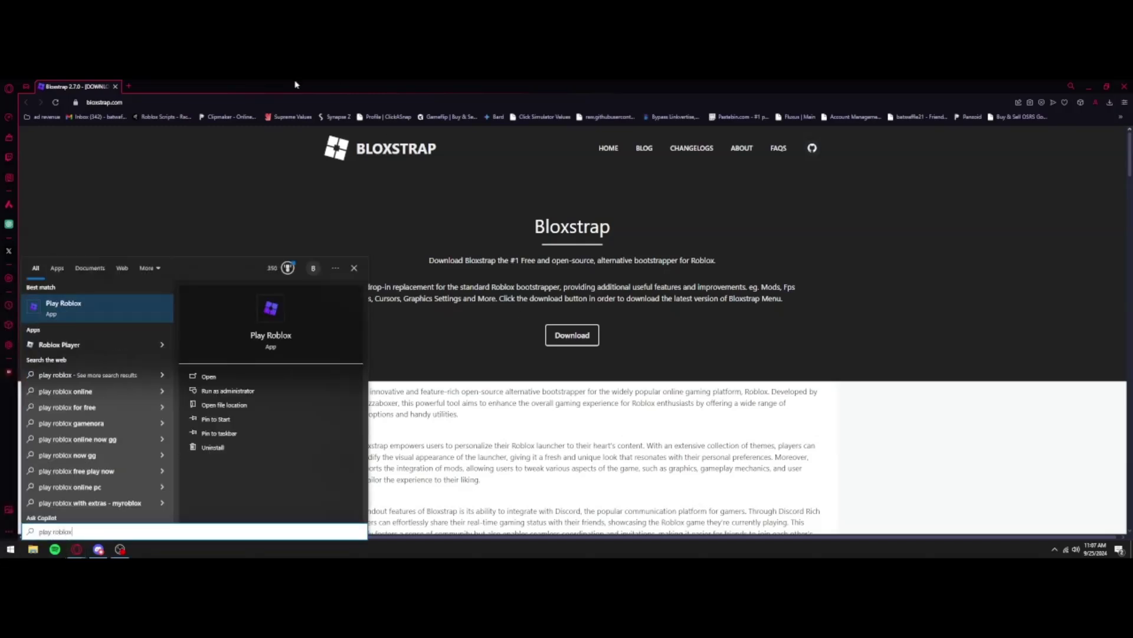
click(68, 312)
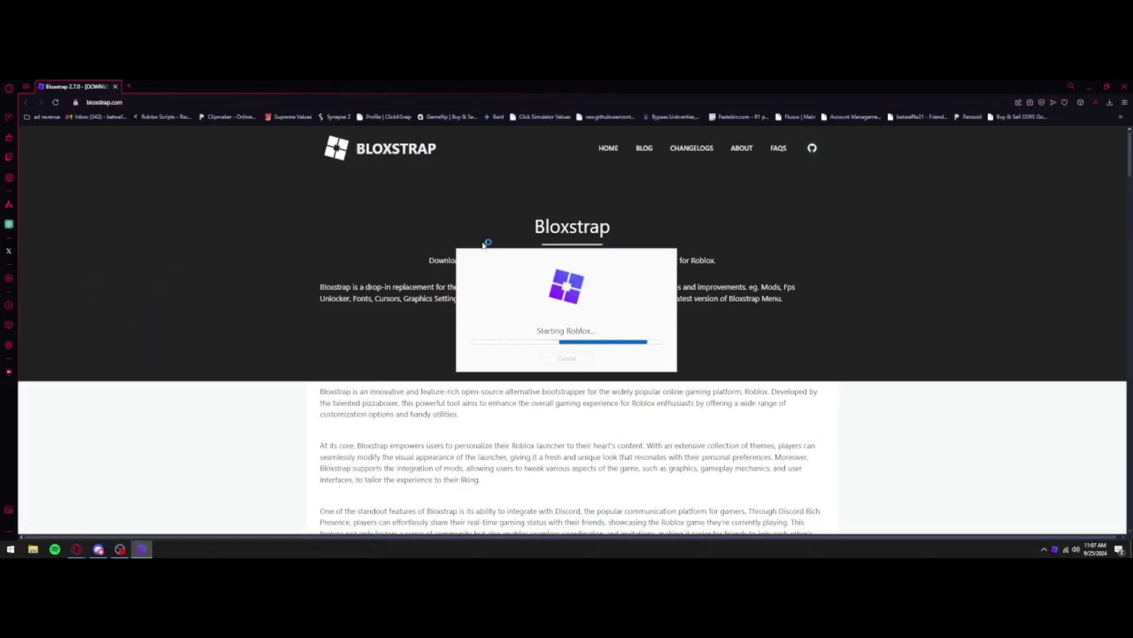
click(1116, 83)
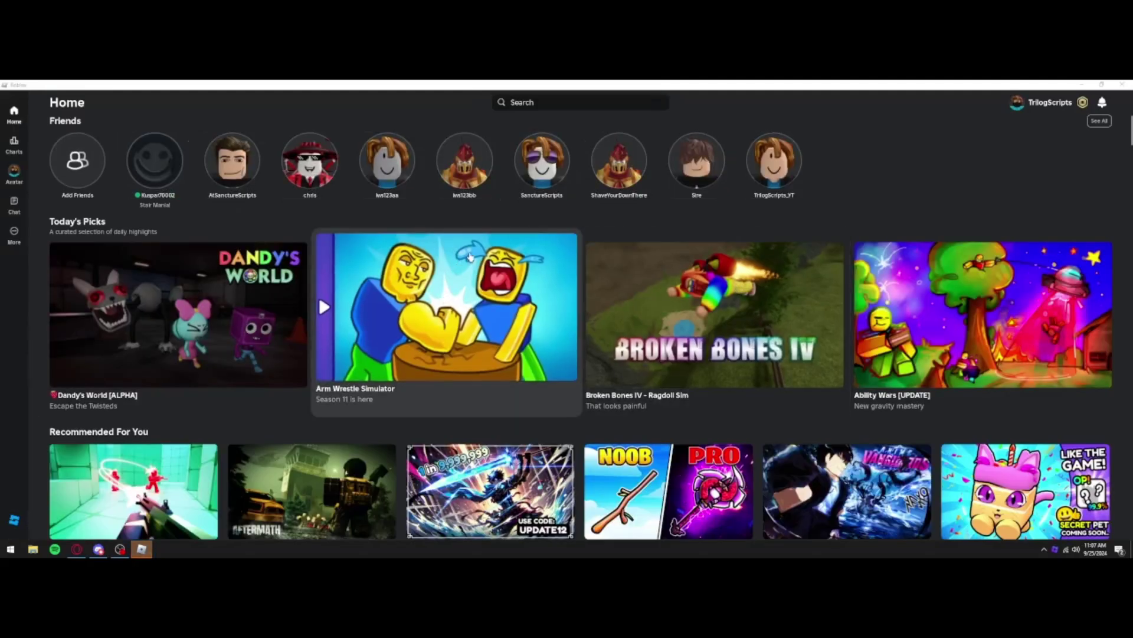
scroll(605, 289, down, 5)
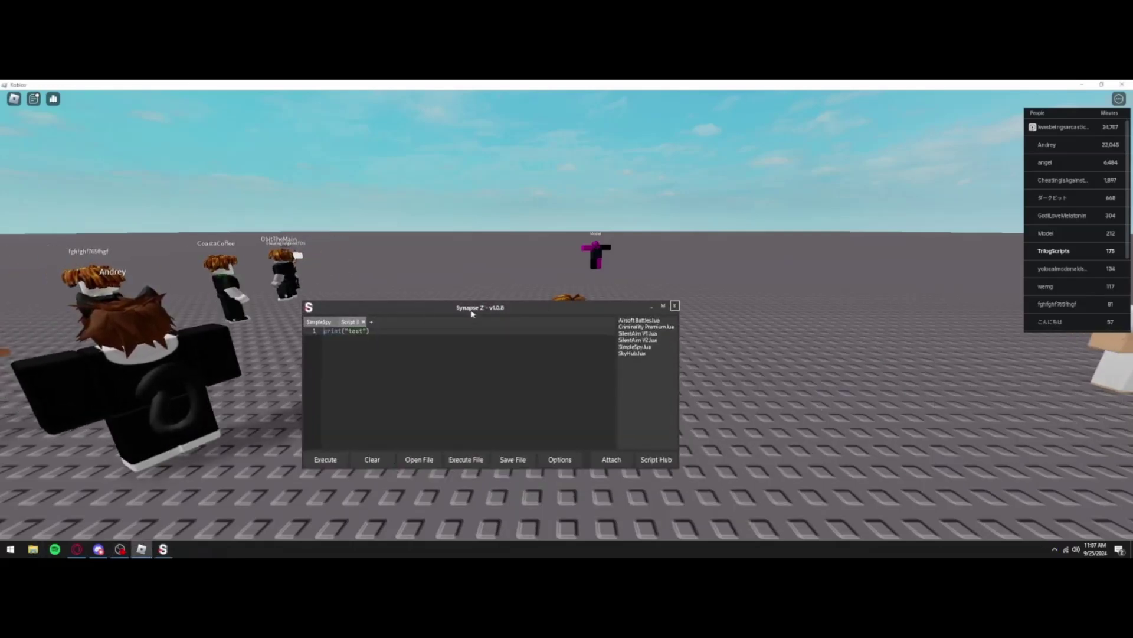
Move the Synapse Z window clear of the character, walk away from the other players, and hide the player list
drag(470, 308, 811, 323)
right_click(511, 214)
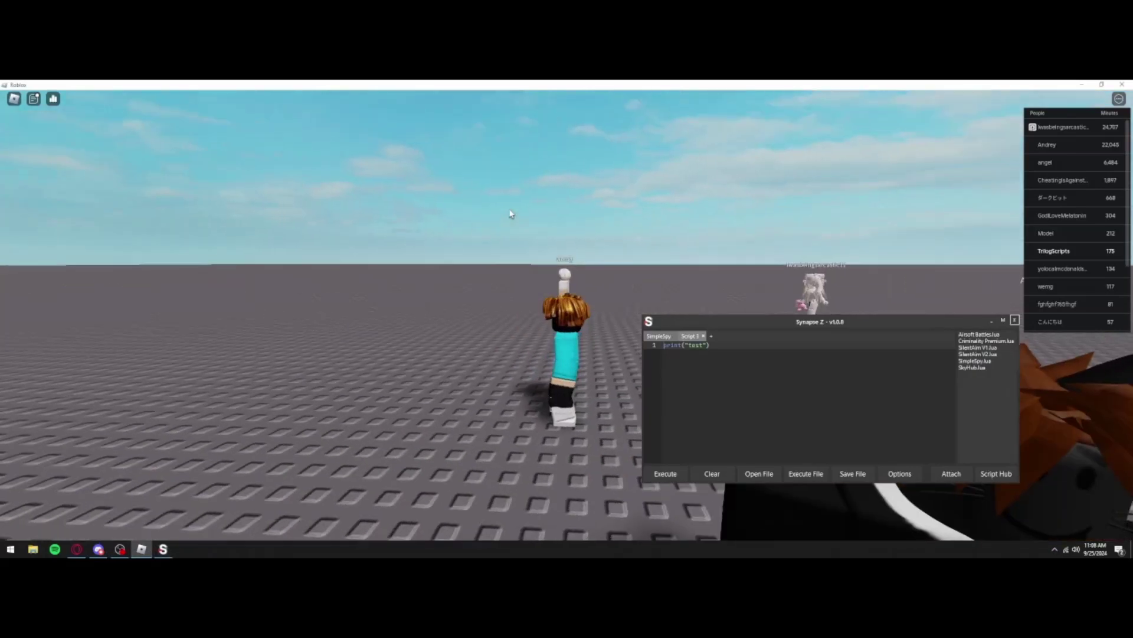
key(w)
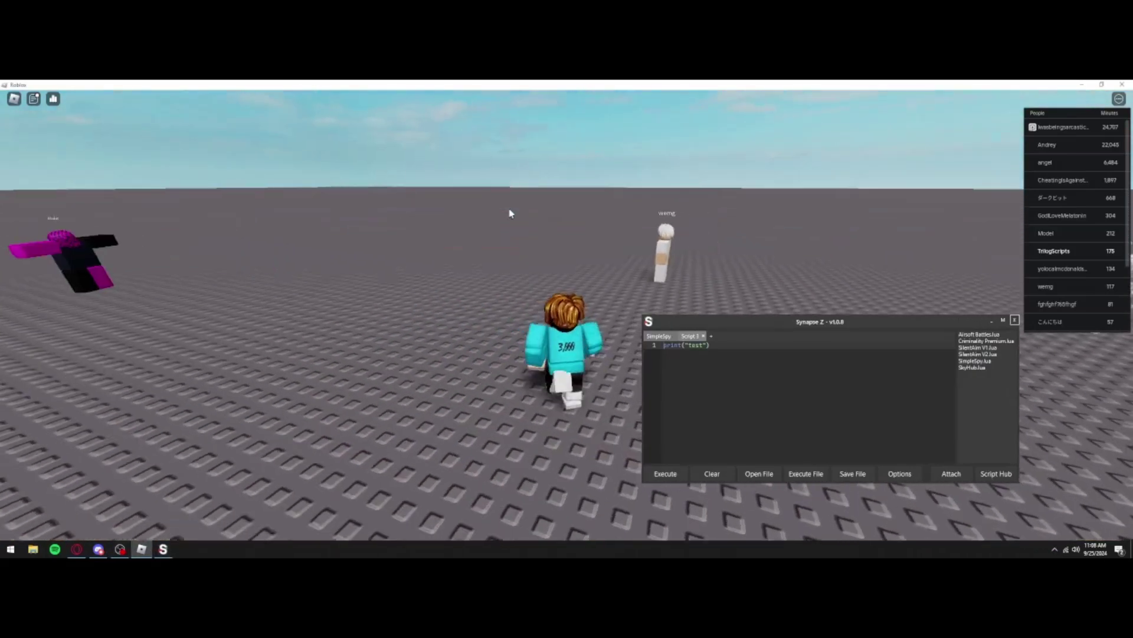
key(Tab)
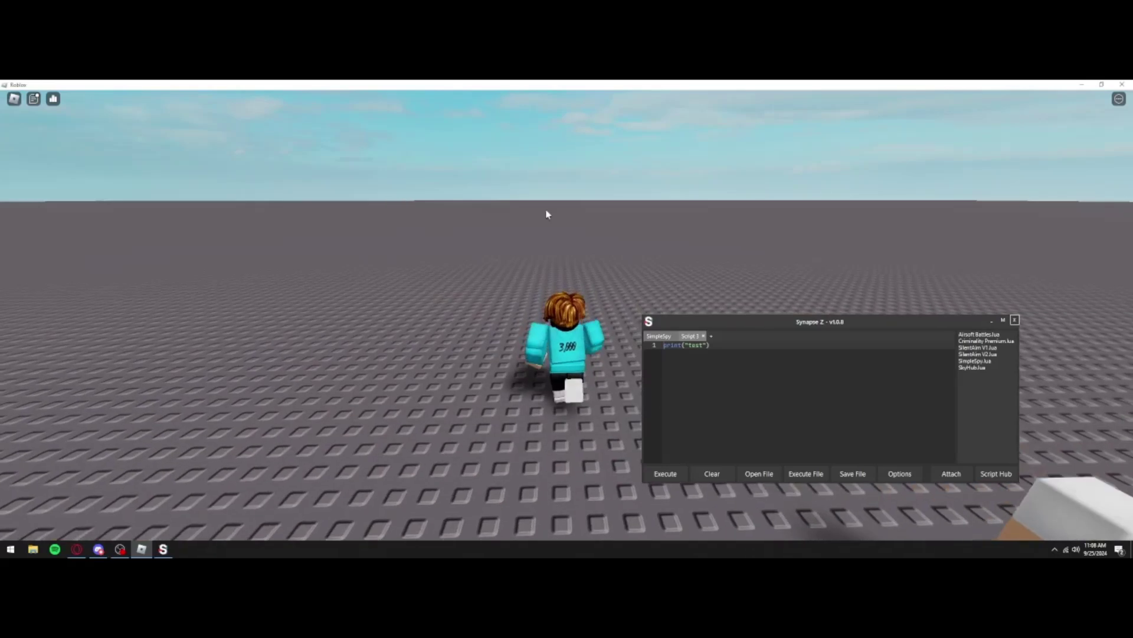
Open the Roblox Developer Console beside the Synapse Z window and execute the print("test") script
key(F9)
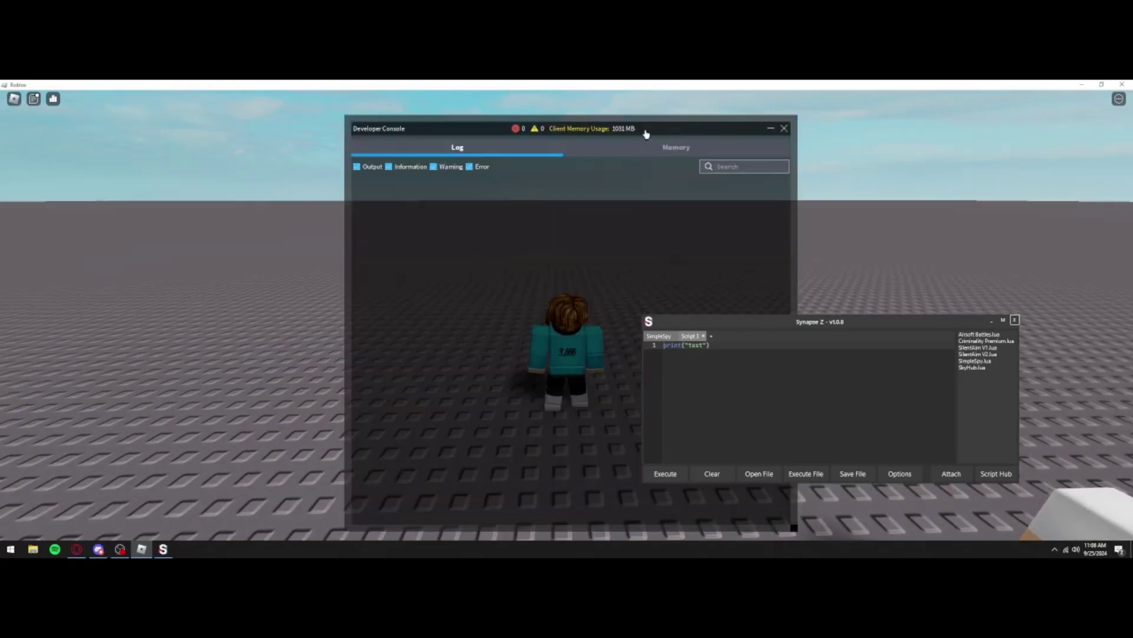
drag(645, 132, 376, 127)
click(665, 475)
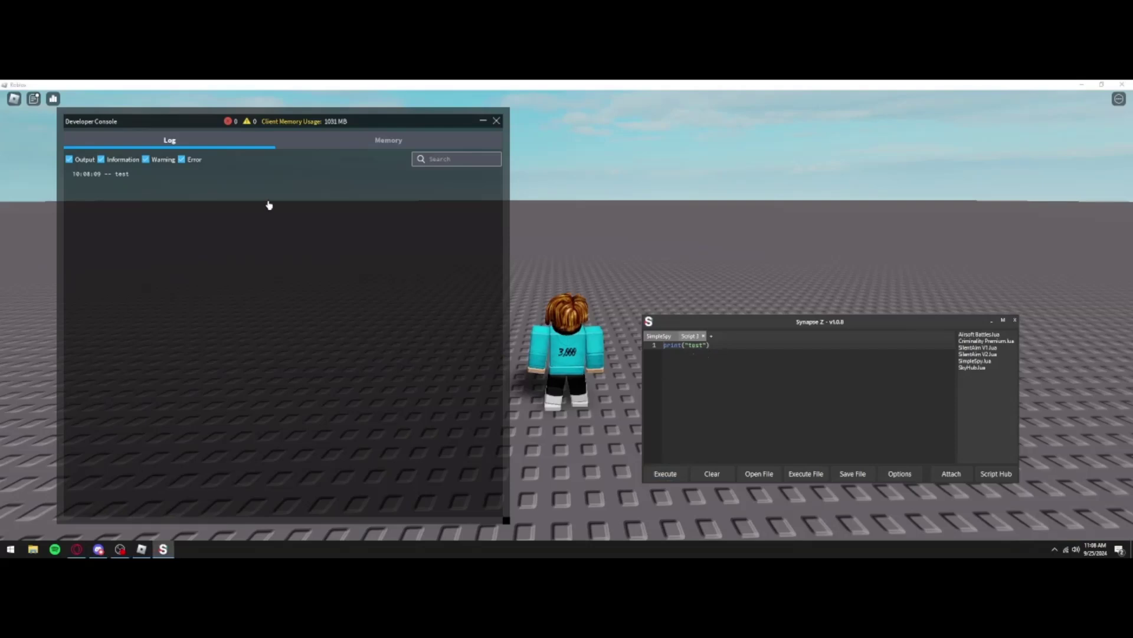
drag(748, 356, 664, 345)
Execute Infinite Yield from the Synapse Z Script Hub, and close the Script Hub and the Developer Console
click(899, 473)
click(996, 473)
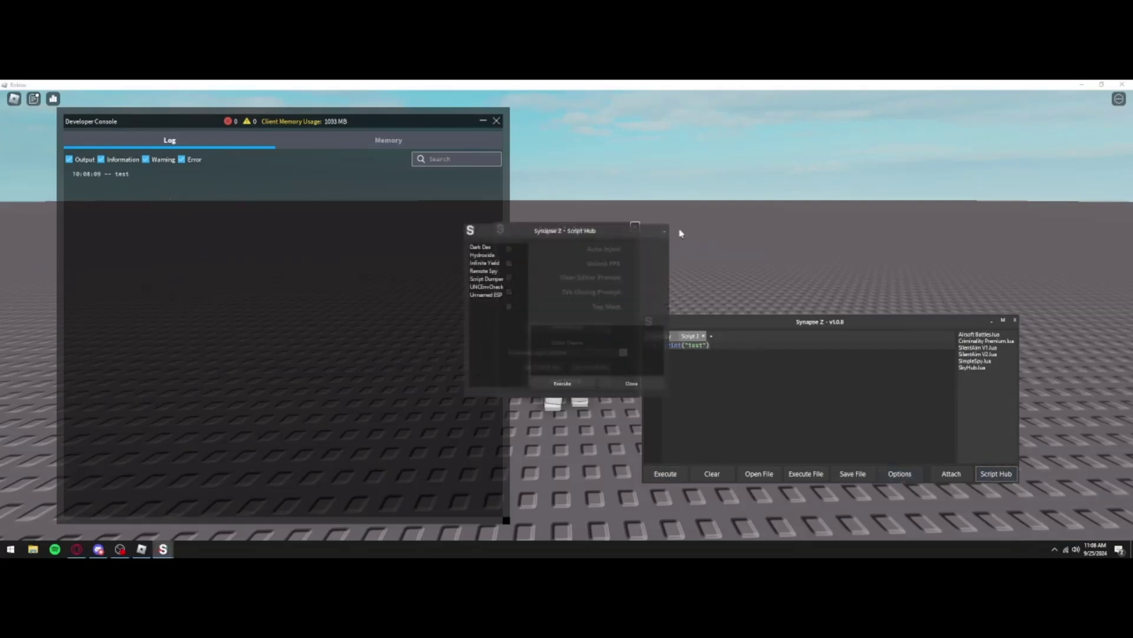
click(634, 227)
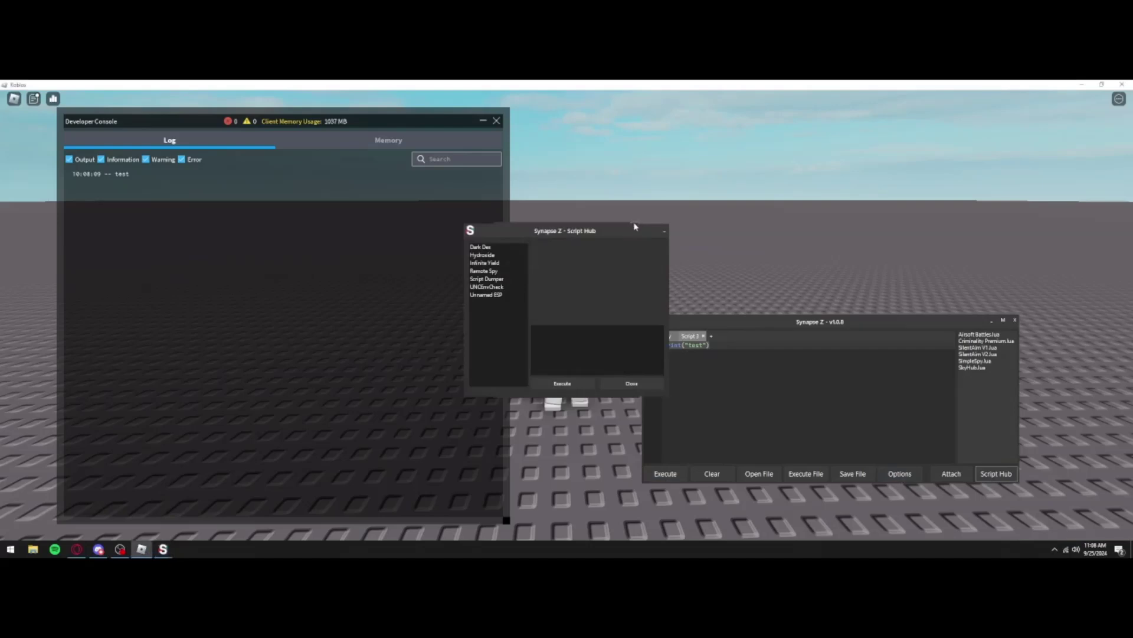
click(485, 263)
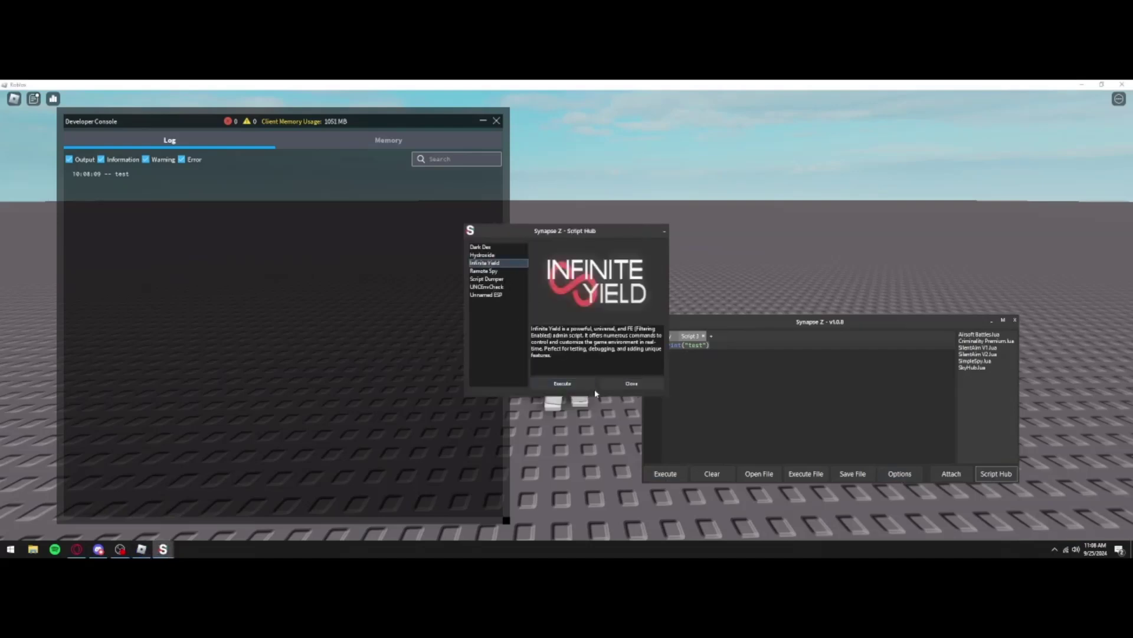
click(664, 230)
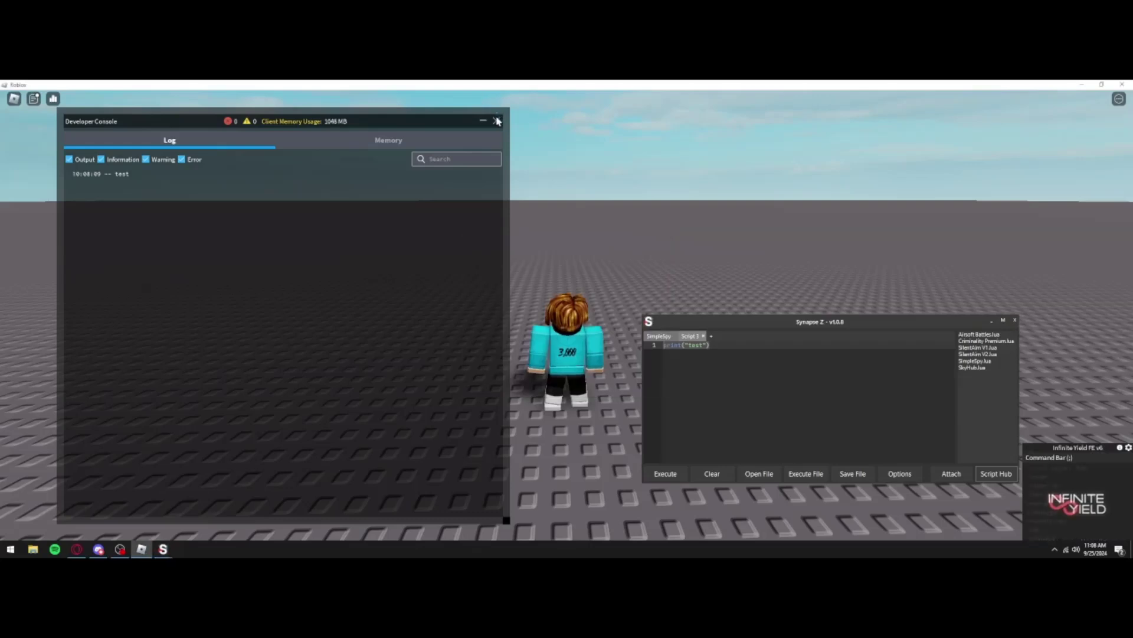
click(497, 120)
Run the Infinite Yield command "ws 100" and test the walk speed by moving and jumping with the character
key(semicolon)
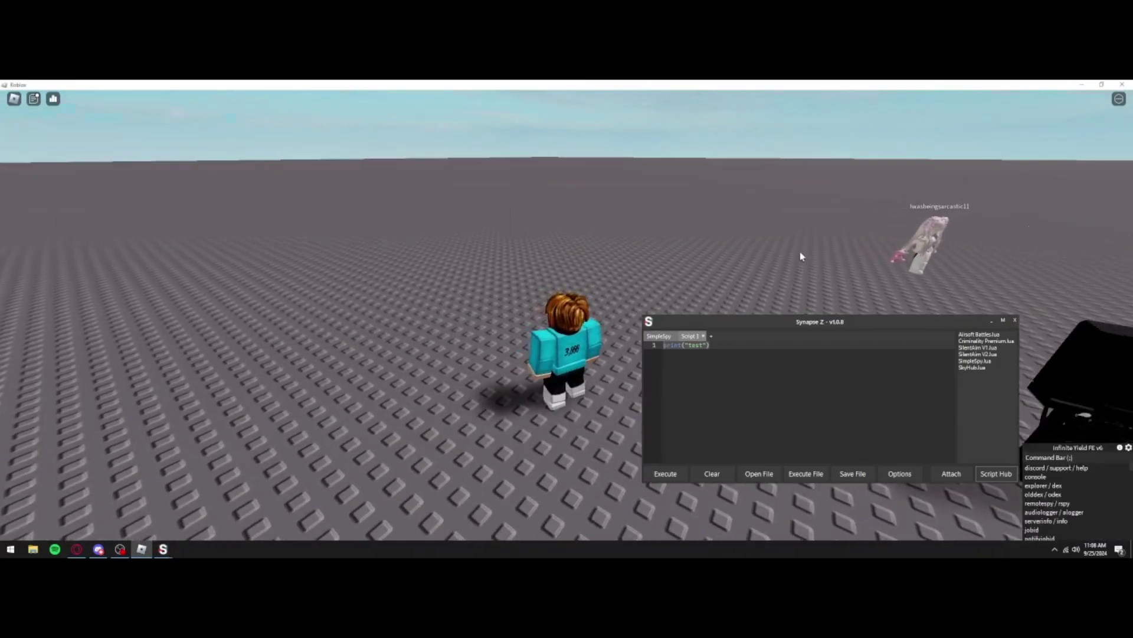
text(ws 100)
key(Return)
key(w)
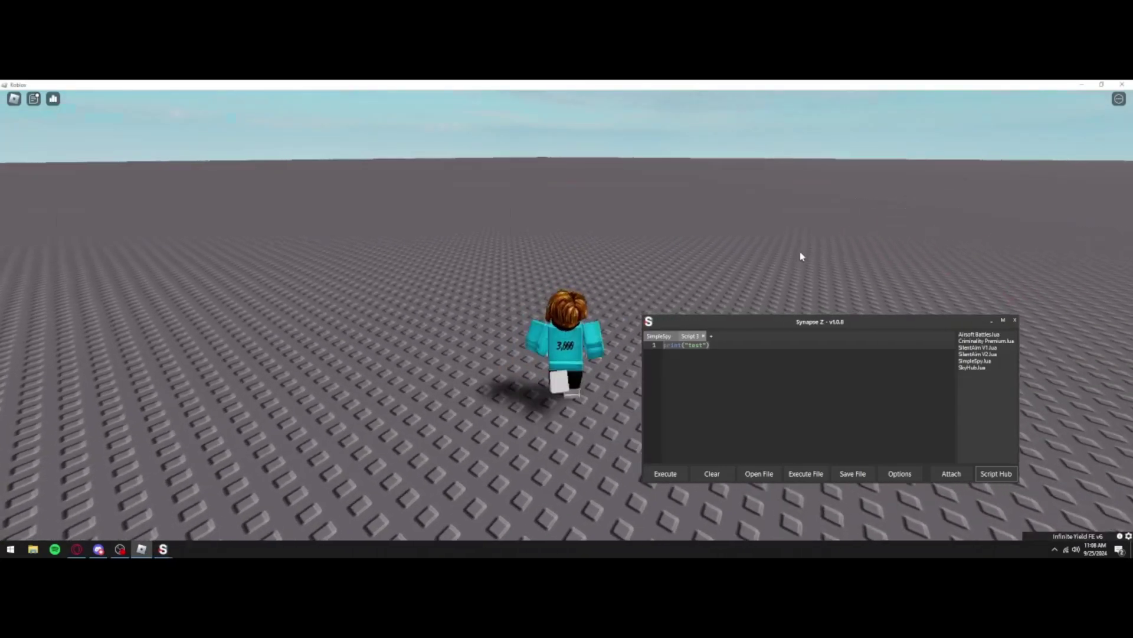
right_click(783, 239)
key(s)
key(space)
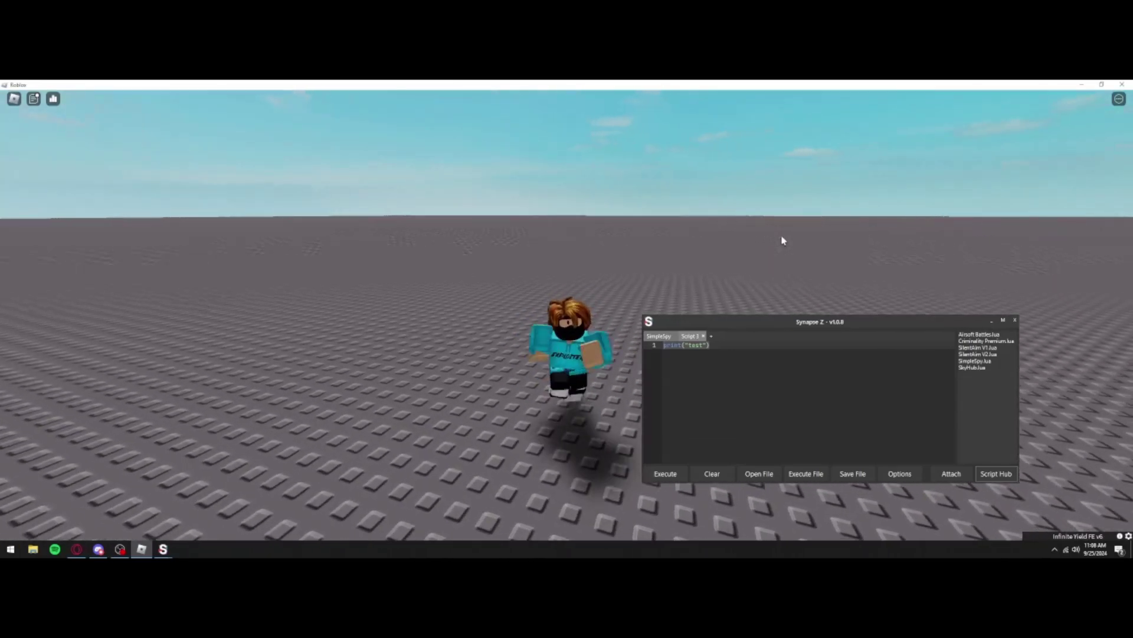
Run another Infinite Yield command and test the character's movement in the air and on the ground
key(semicolon)
key(Return)
key(w)
key(space)
right_click(811, 218)
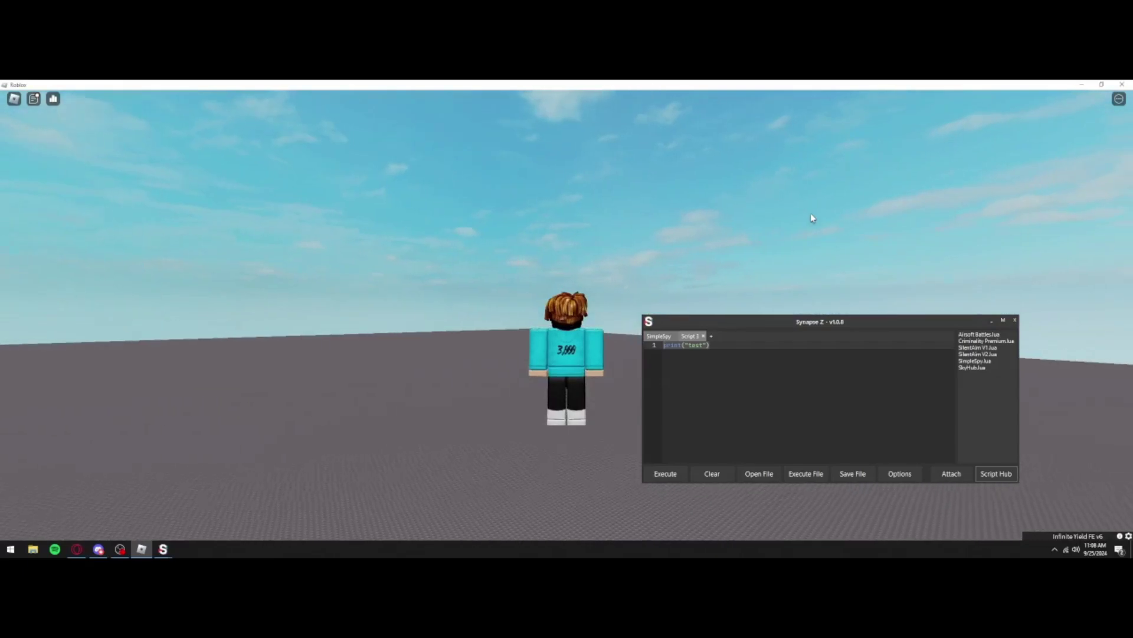
key(semicolon)
key(Escape)
key(s)
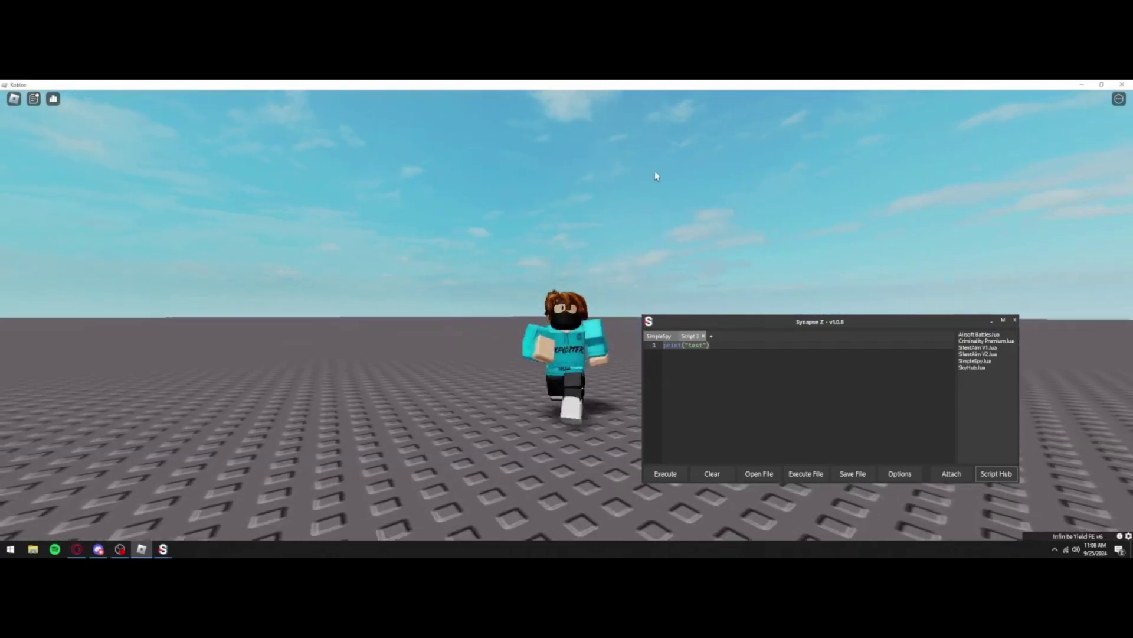
right_click(654, 171)
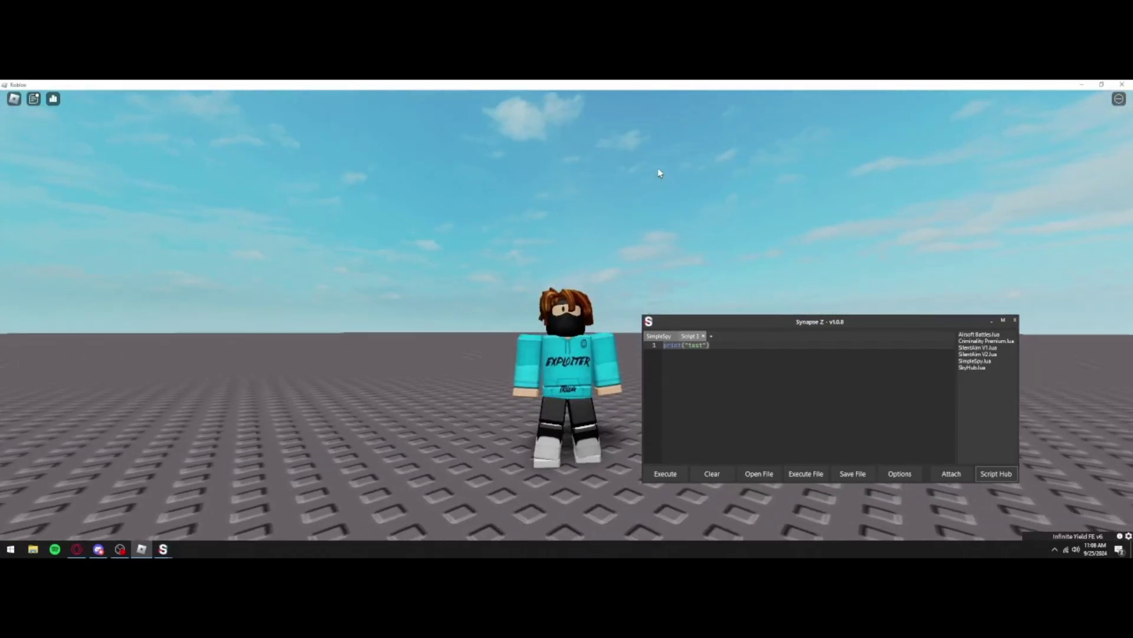